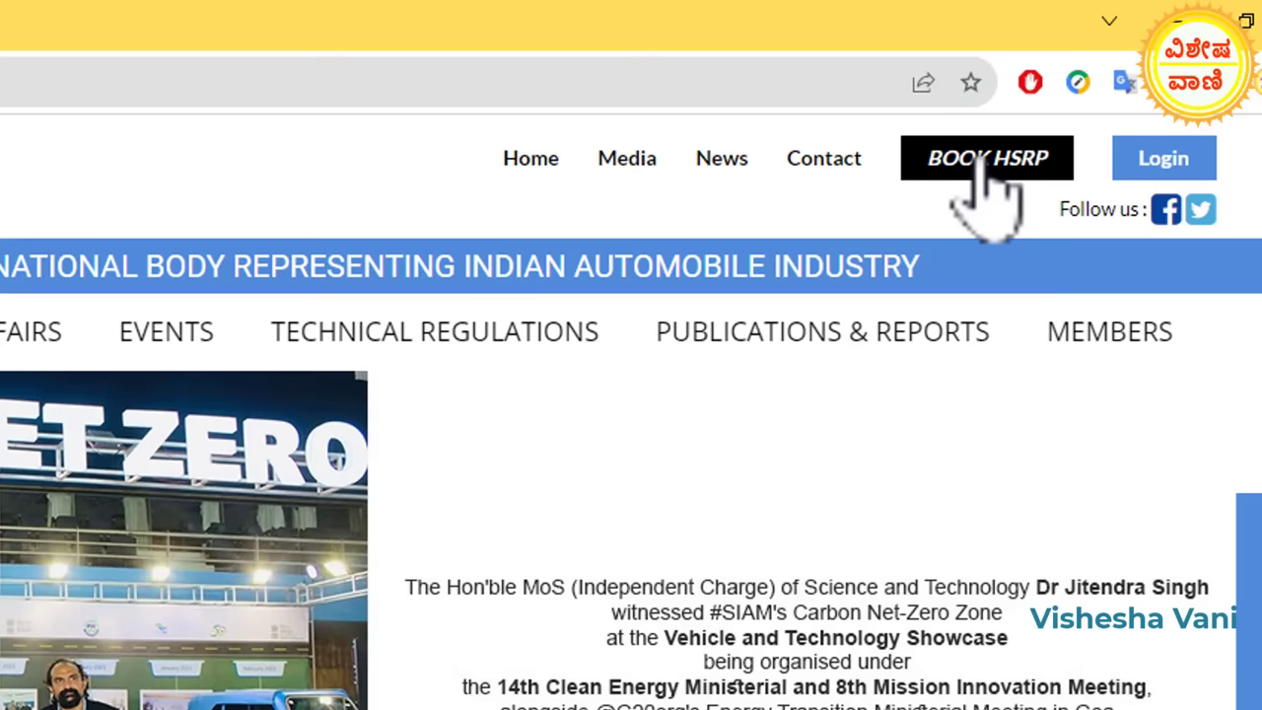
- Open the BOOK HSRP form, enter the owner's full name and e-mail, and select Karnataka
{"action": "left_click", "coordinate": [971, 160]}
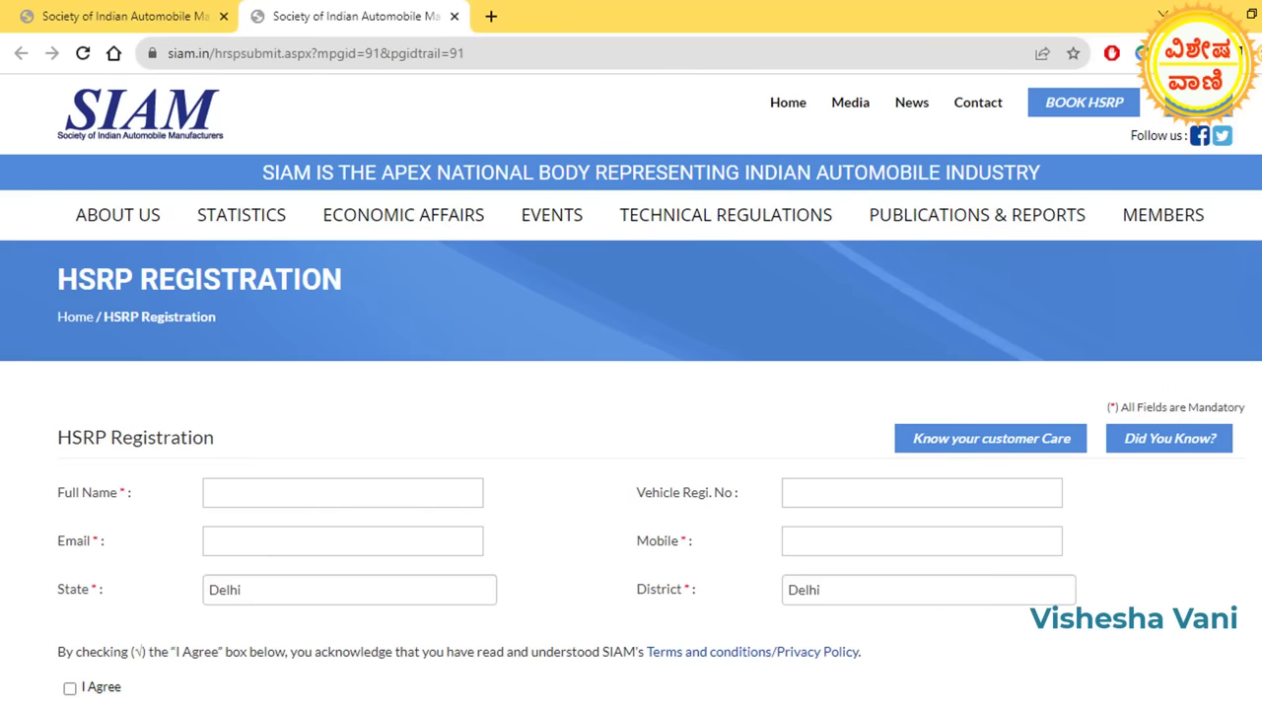
{"action": "scroll", "coordinate": [449, 217], "scroll_direction": "down", "scroll_amount": 2}
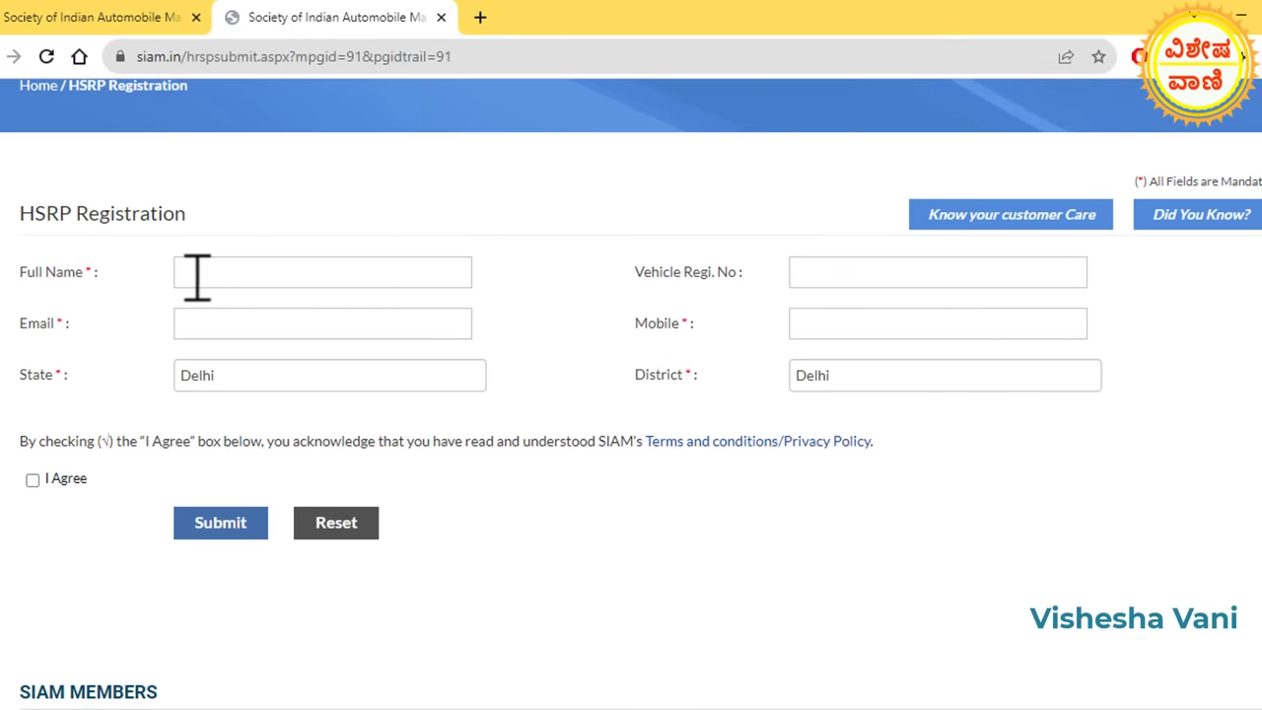
{"action": "left_click", "coordinate": [241, 276]}
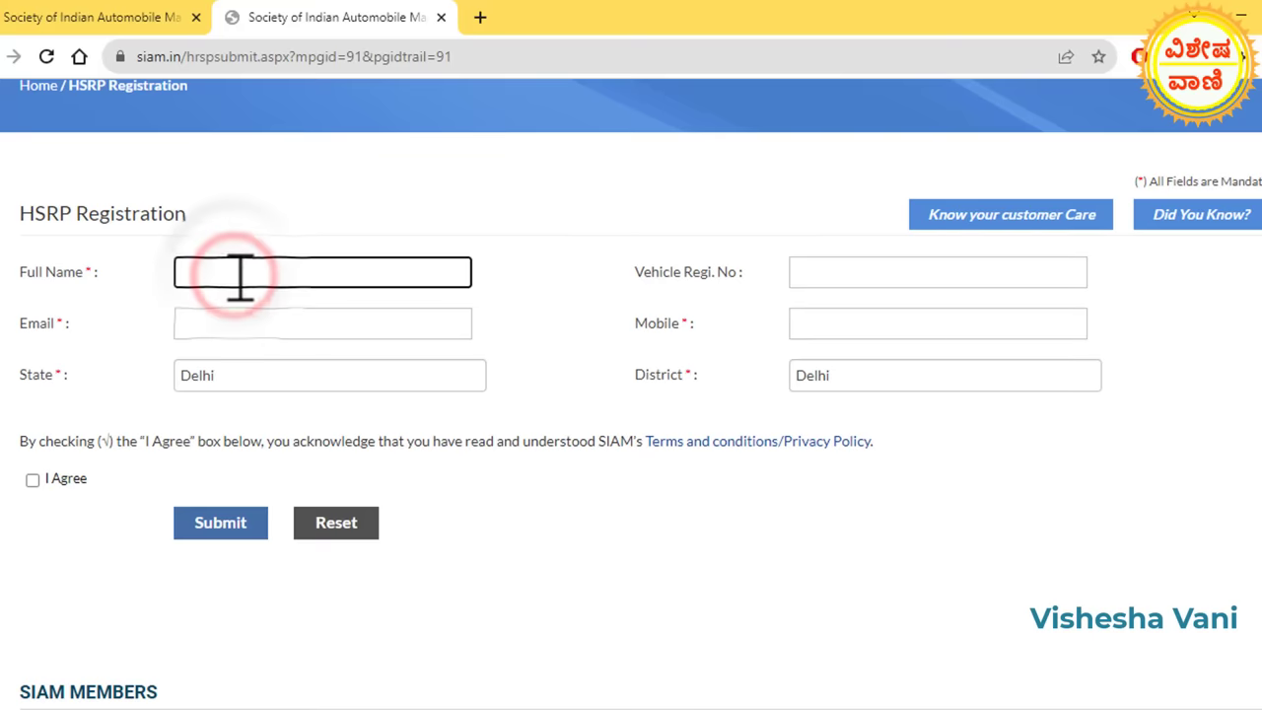
{"action": "left_click", "coordinate": [239, 325]}
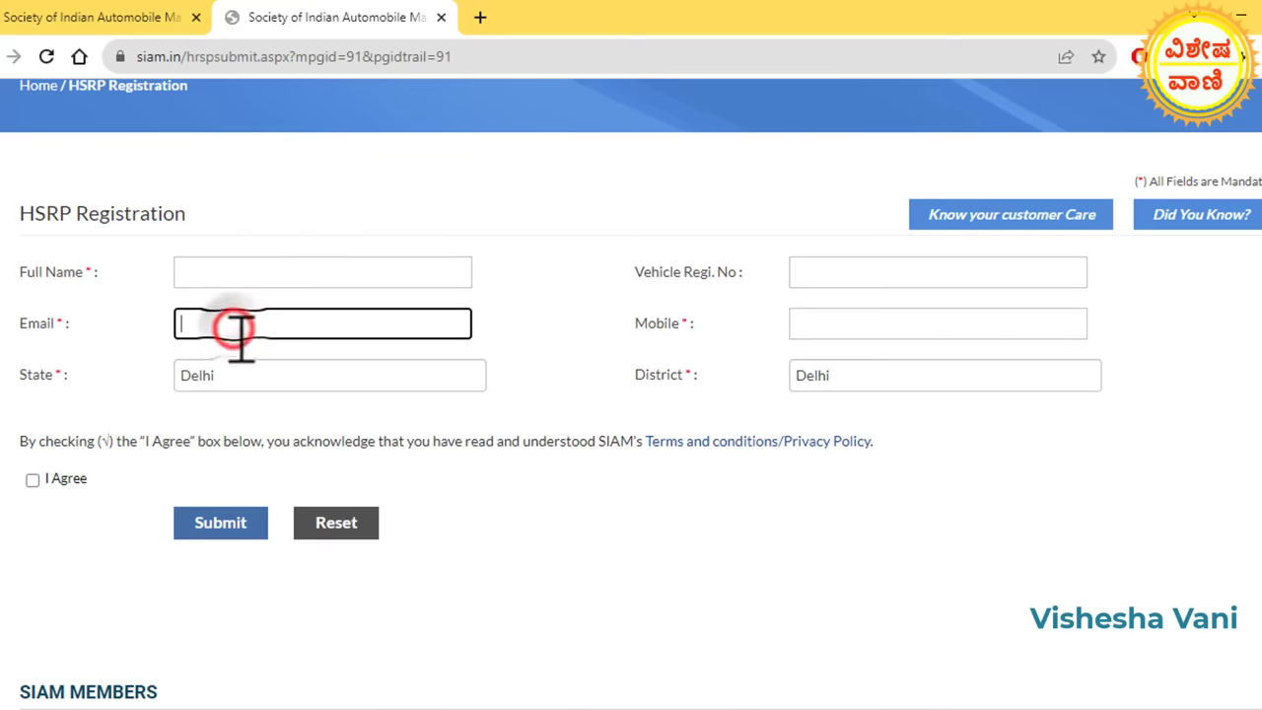
{"action": "left_click", "coordinate": [255, 382]}
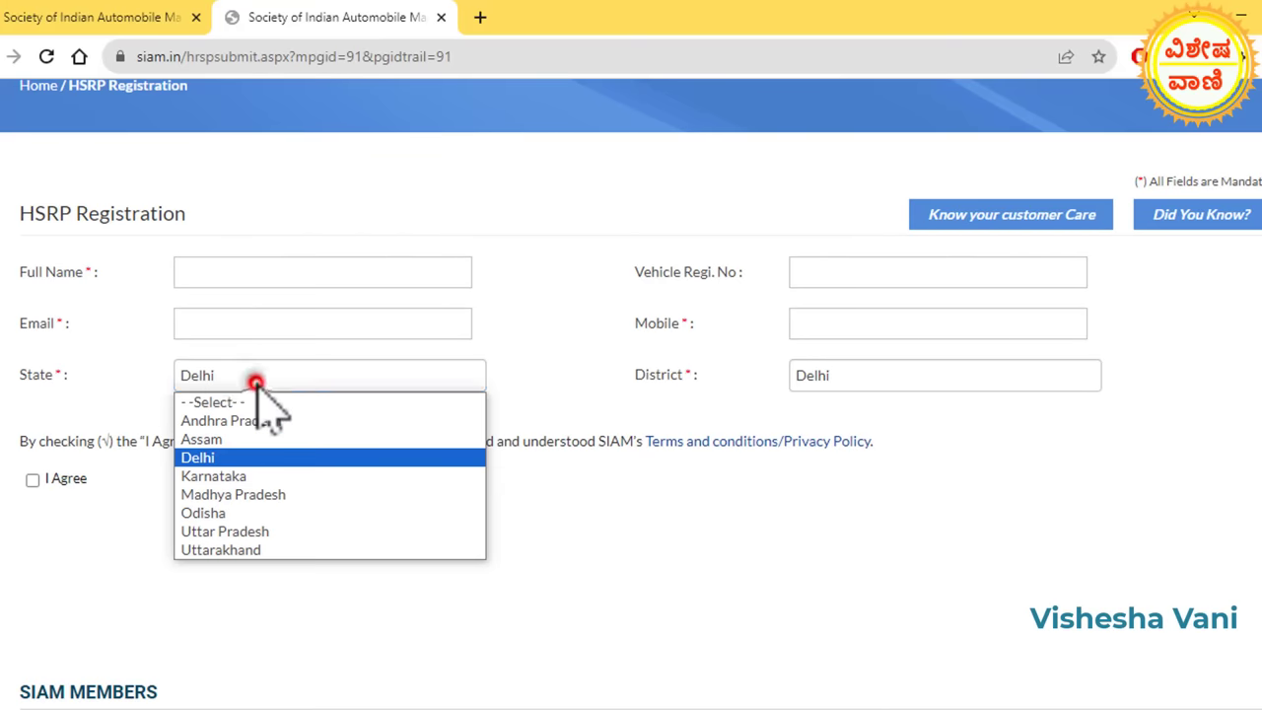
{"action": "left_click", "coordinate": [283, 476]}
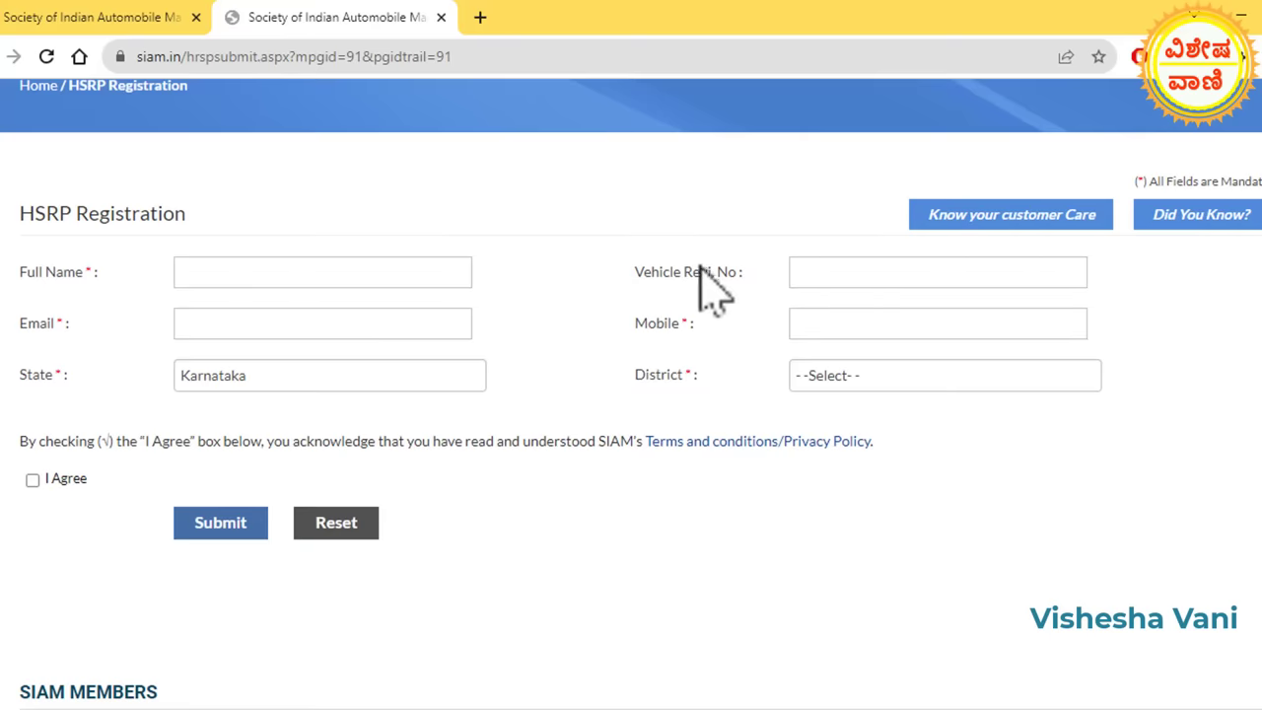
- Enter the registration and mobile numbers, pick BANGALORE RURAL, accept the terms and submit
{"action": "left_click", "coordinate": [850, 270]}
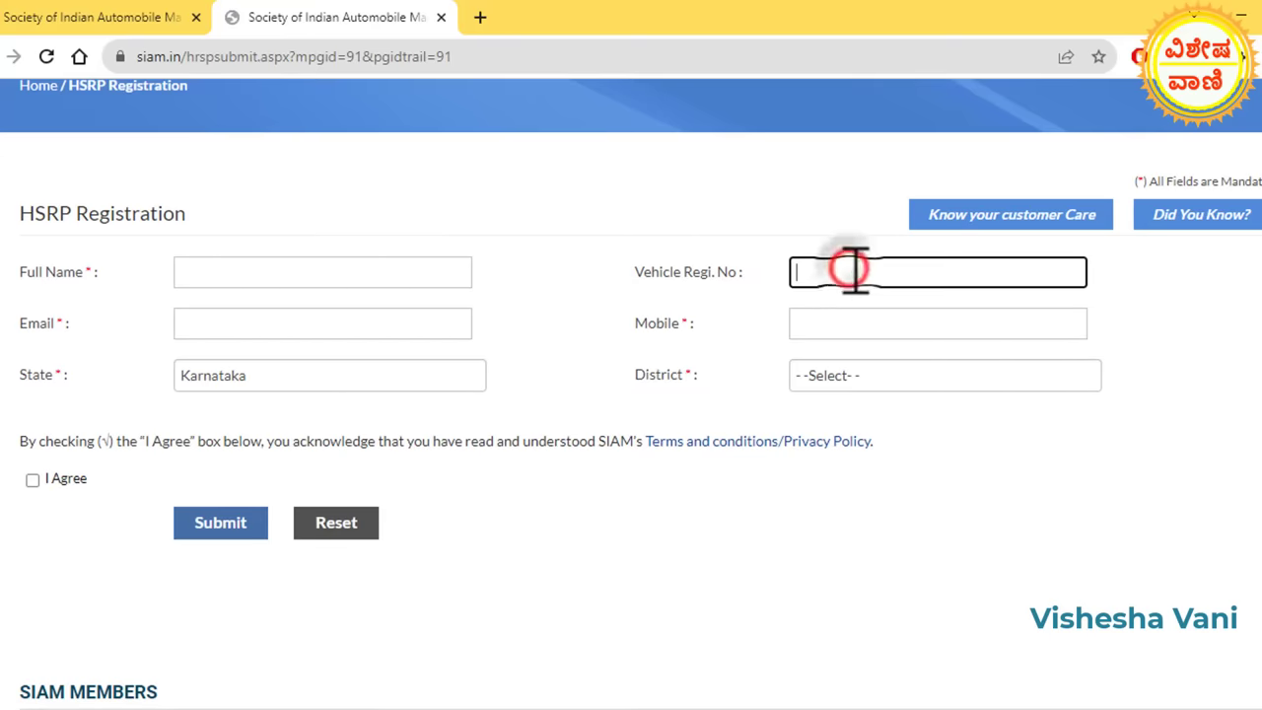
{"action": "left_click", "coordinate": [844, 338]}
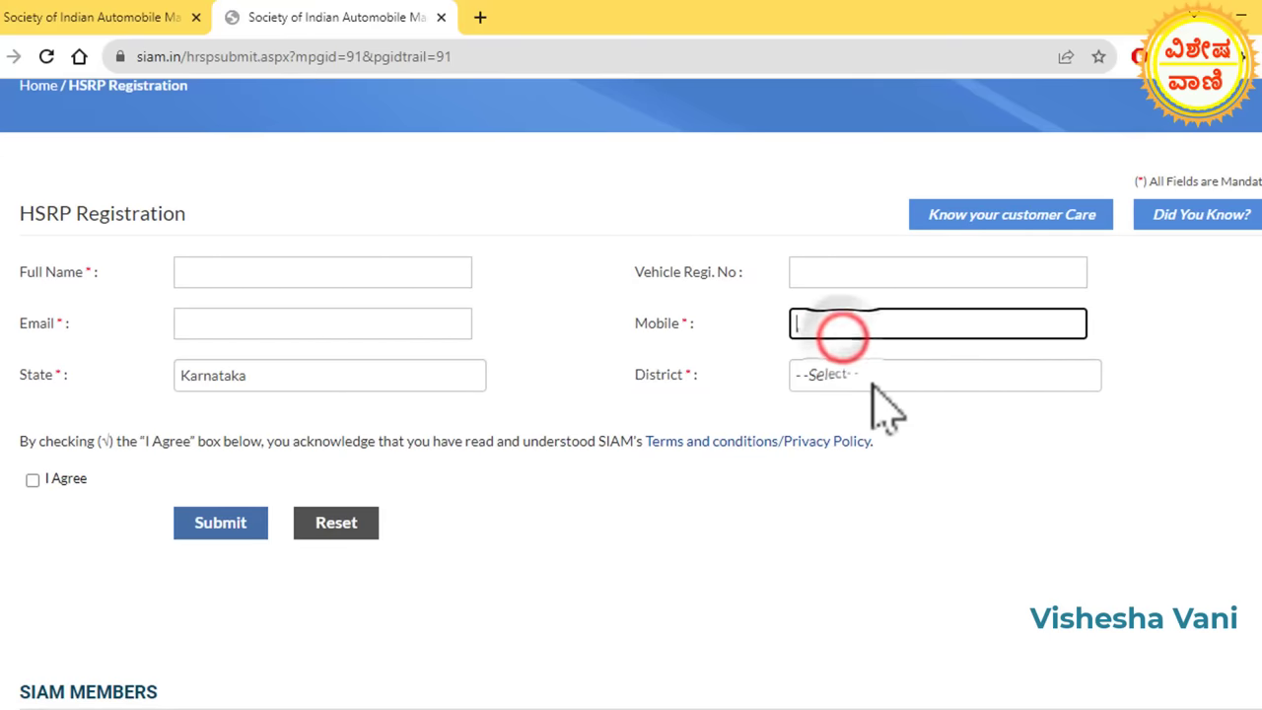
{"action": "left_click", "coordinate": [899, 378]}
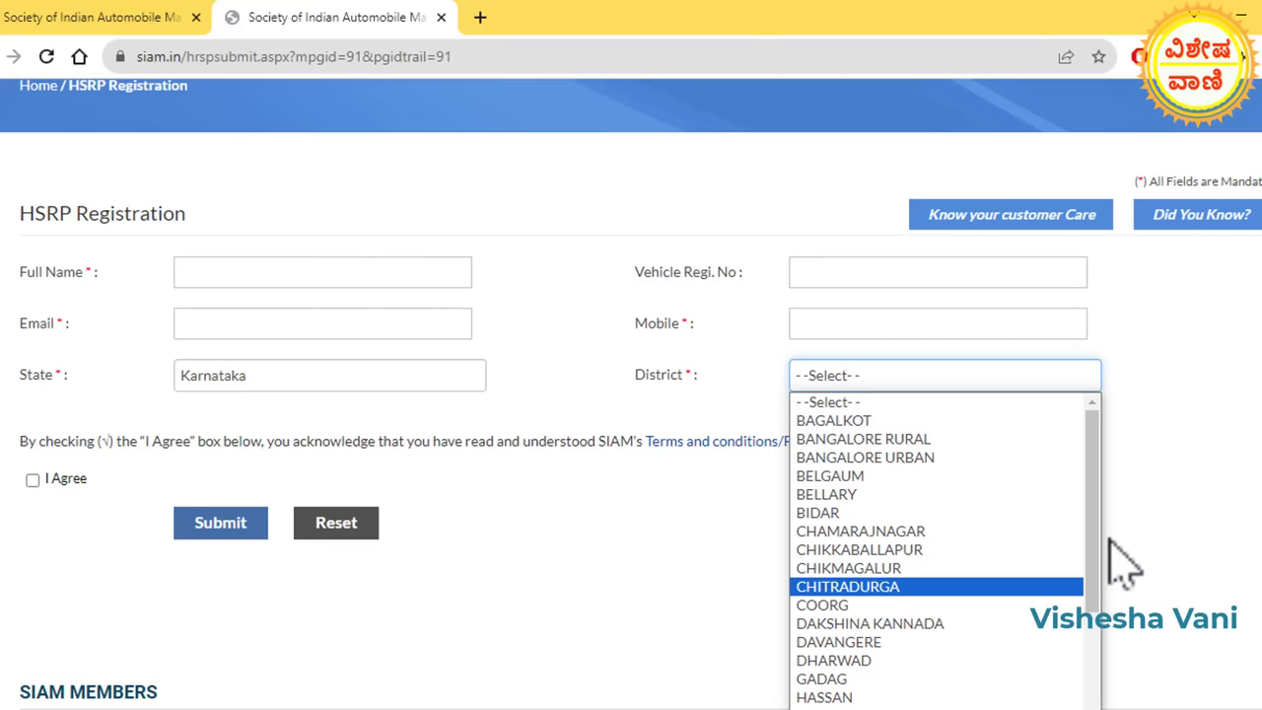
{"action": "left_click_drag", "start_coordinate": [1094, 552], "coordinate": [1099, 498]}
{"action": "left_click", "coordinate": [931, 439]}
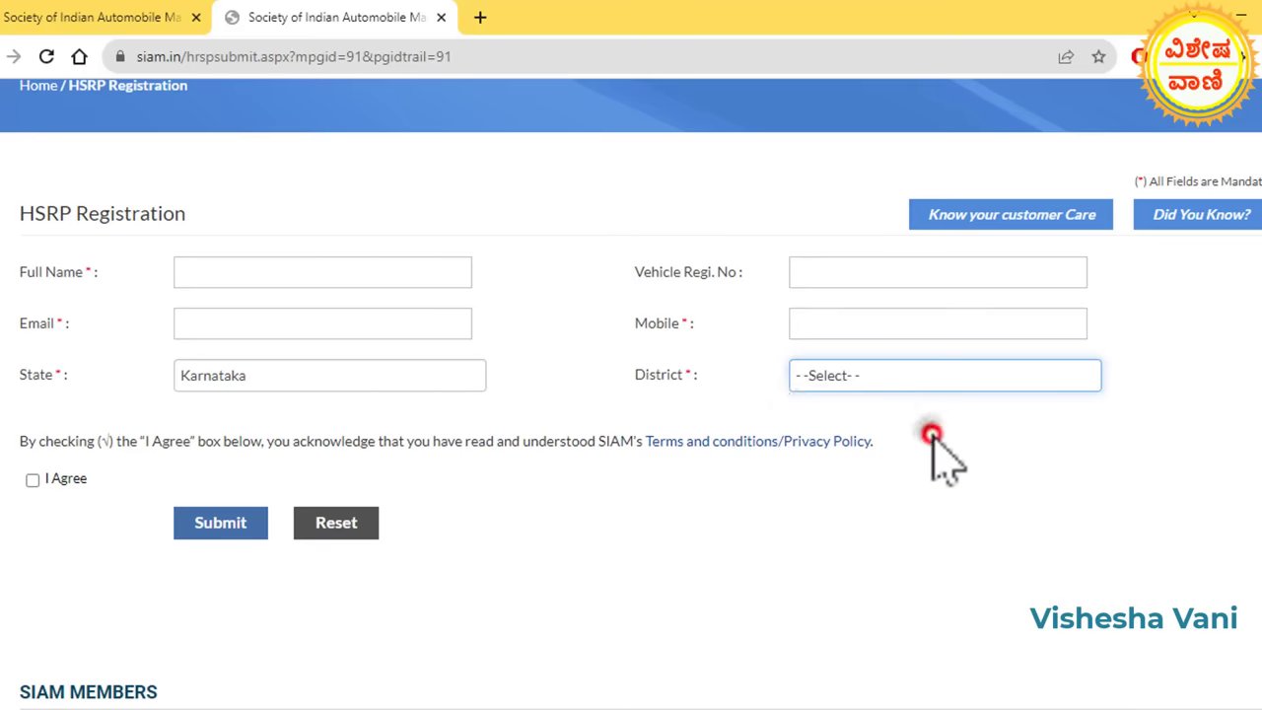
{"action": "left_click", "coordinate": [282, 273]}
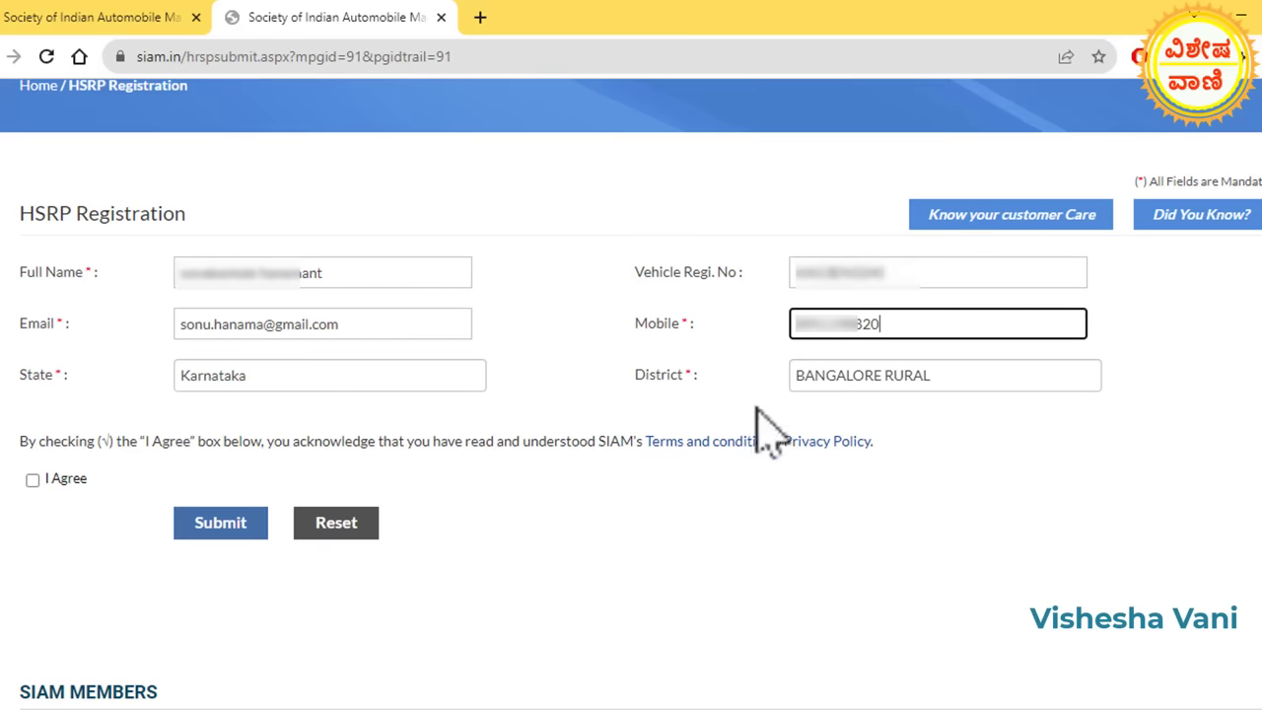
{"action": "left_click", "coordinate": [33, 481]}
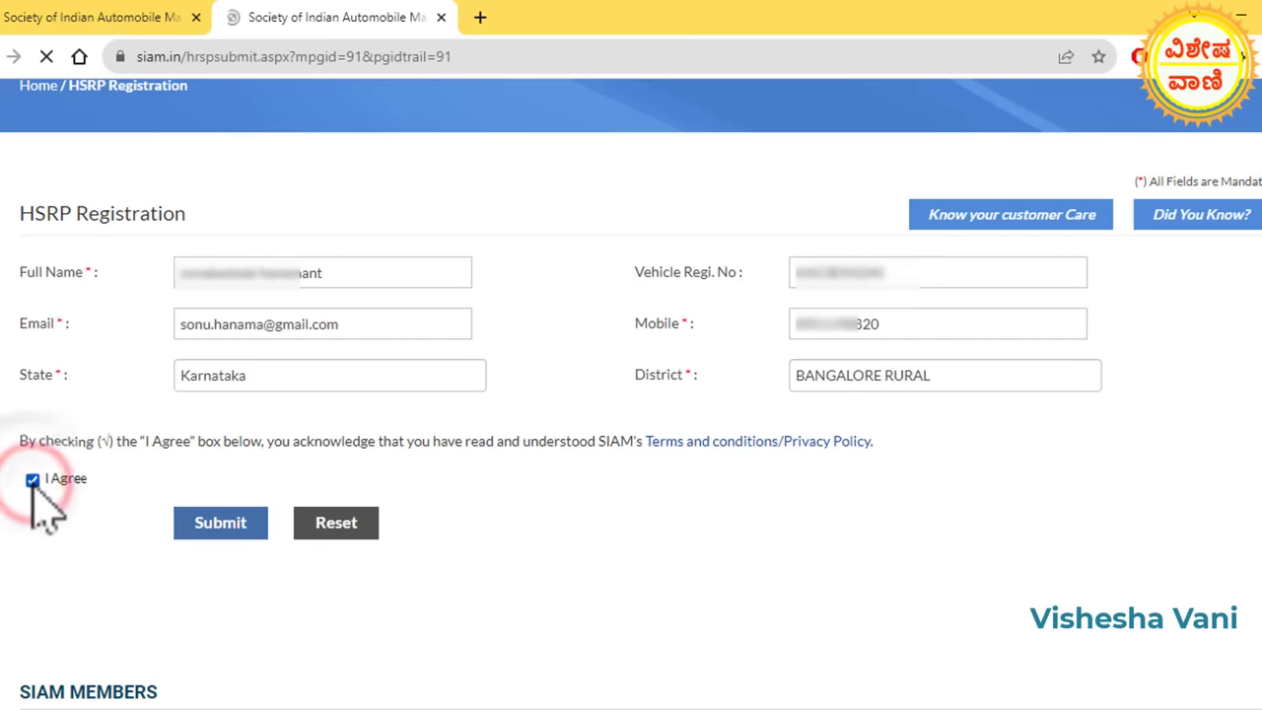
{"action": "left_click", "coordinate": [220, 524]}
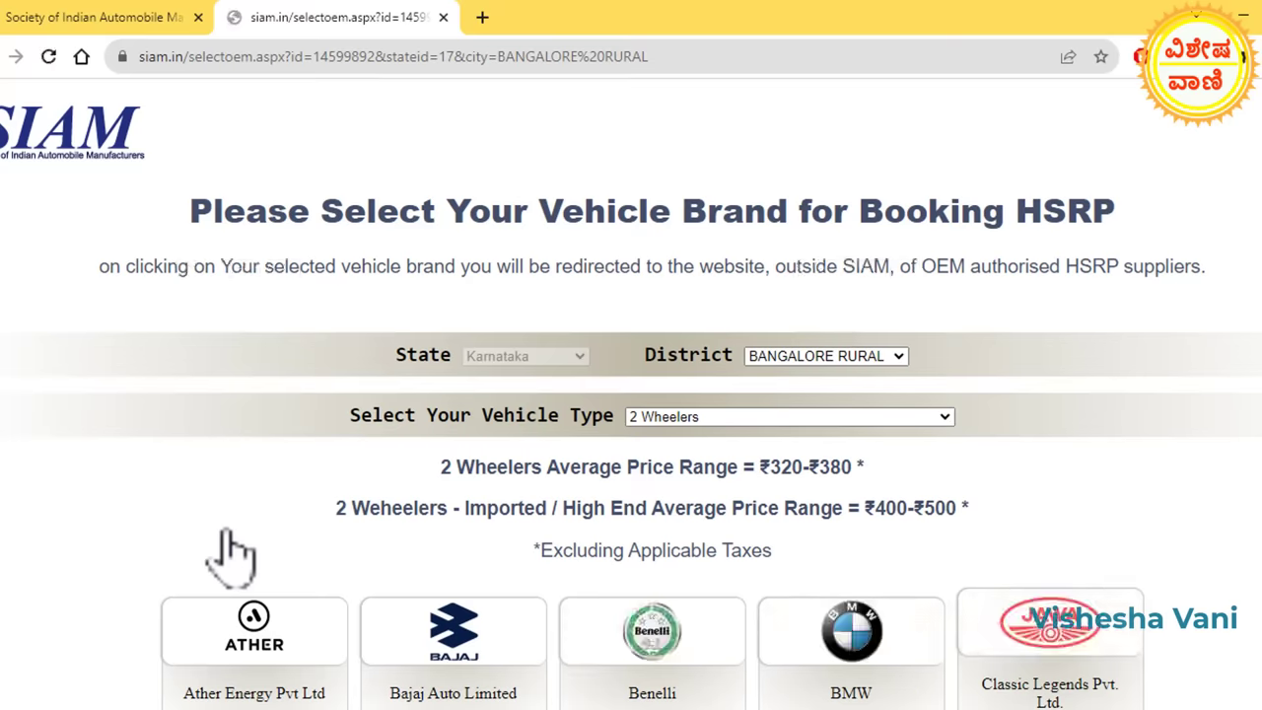
{"action": "left_click", "coordinate": [842, 356]}
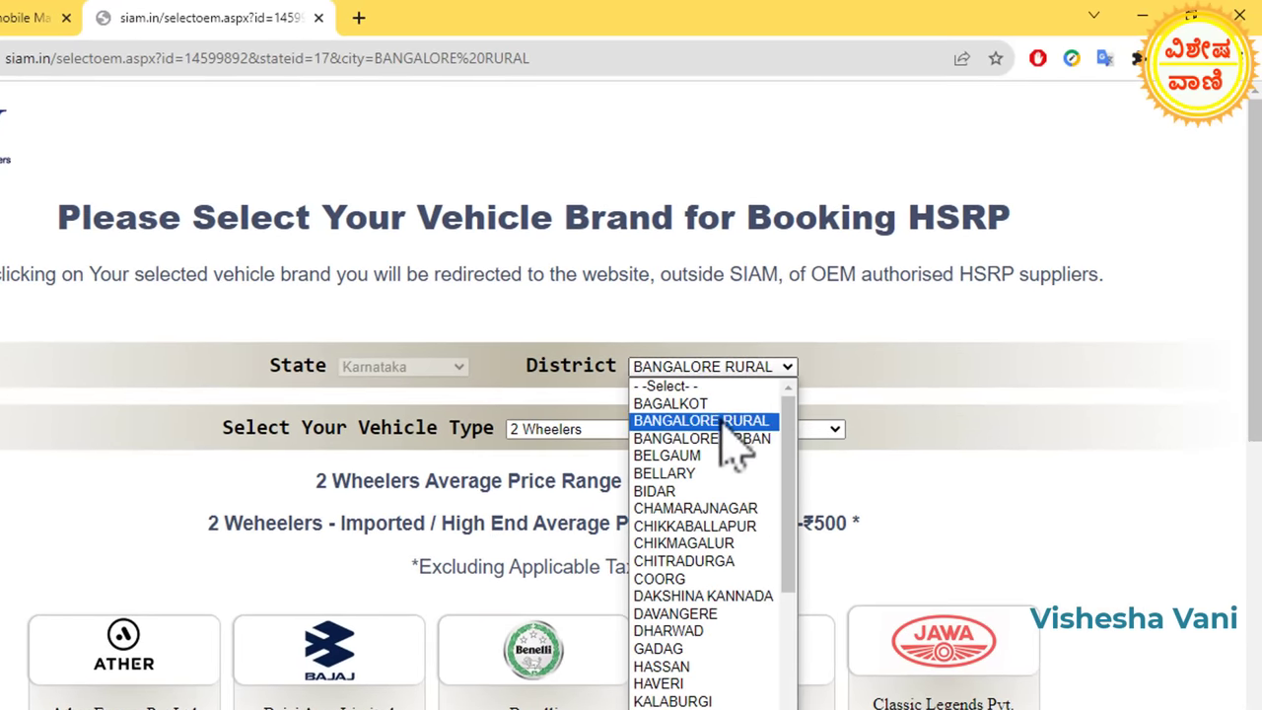
{"action": "left_click", "coordinate": [721, 421]}
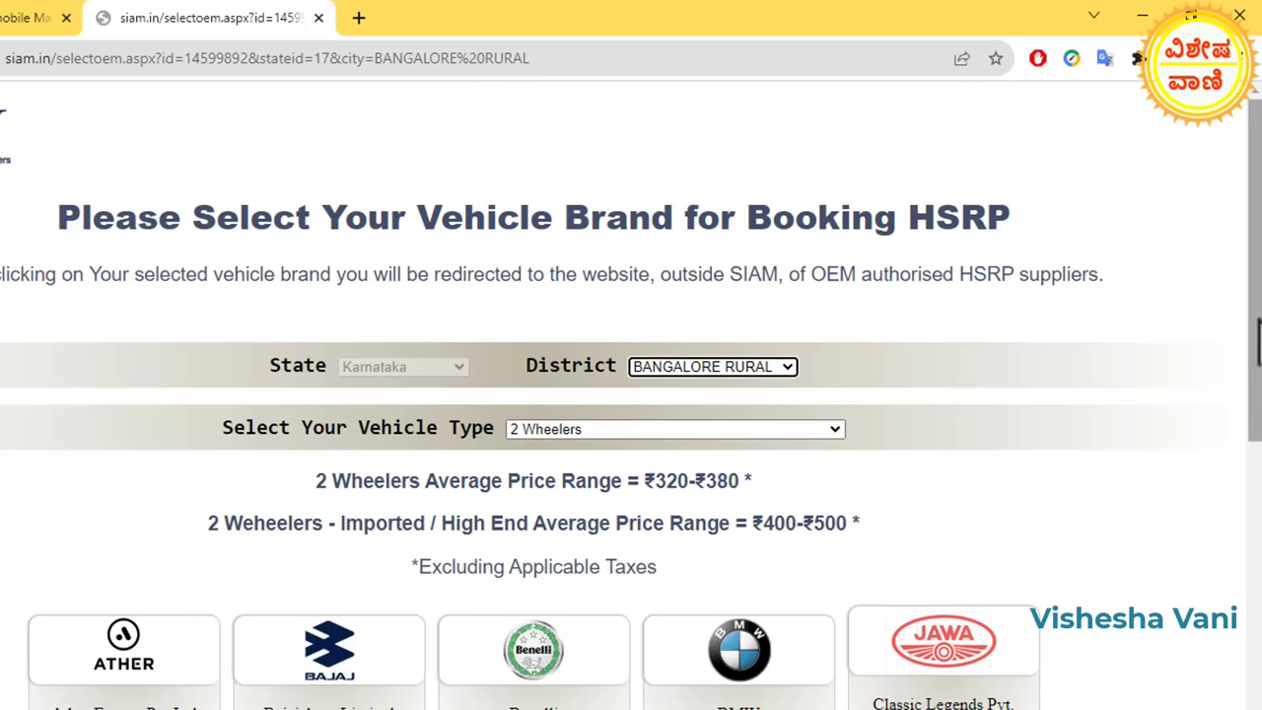
{"action": "scroll", "coordinate": [1250, 325], "scroll_direction": "down", "scroll_amount": 5}
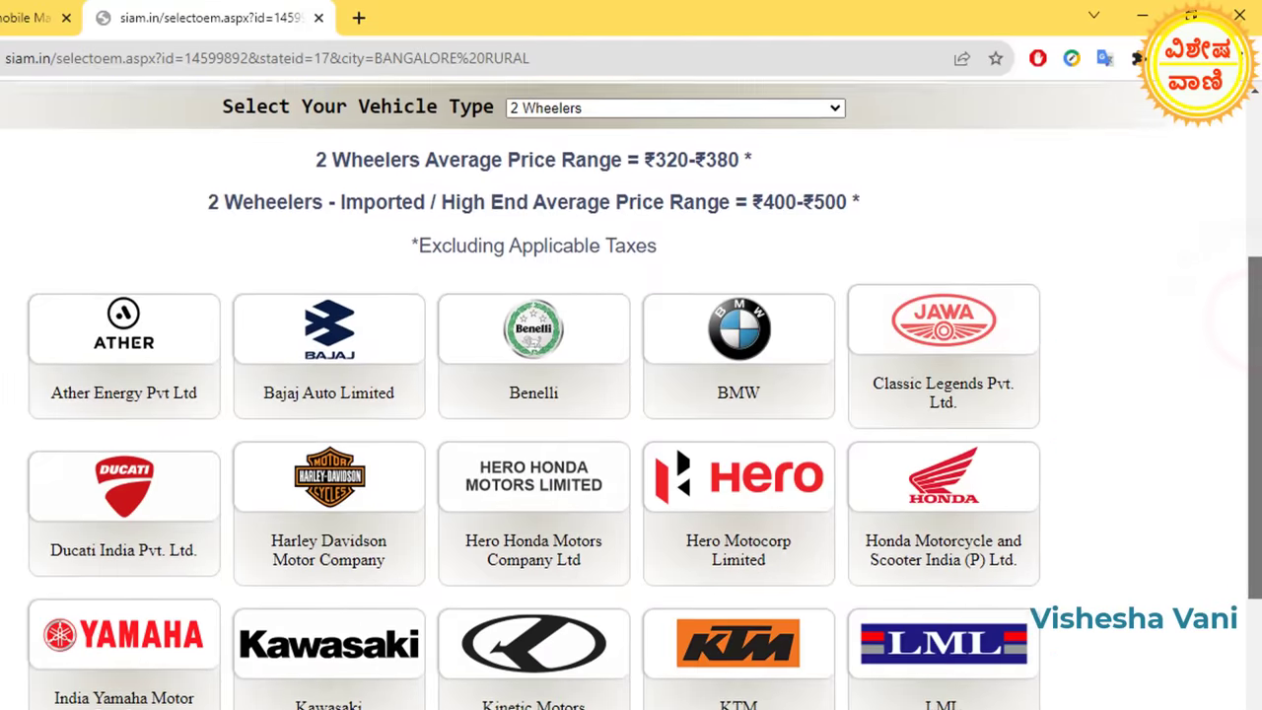
{"action": "scroll", "coordinate": [1250, 394], "scroll_direction": "up", "scroll_amount": 3}
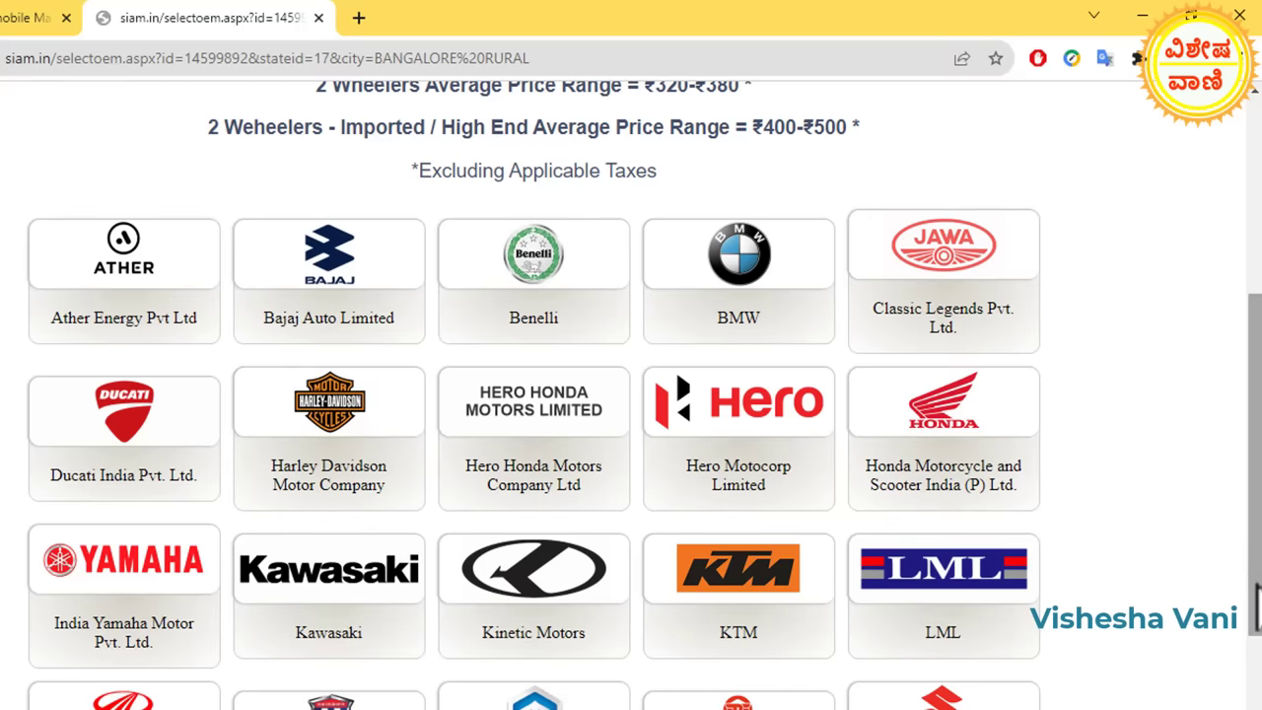
{"action": "left_click_drag", "start_coordinate": [1257, 592], "coordinate": [1232, 645]}
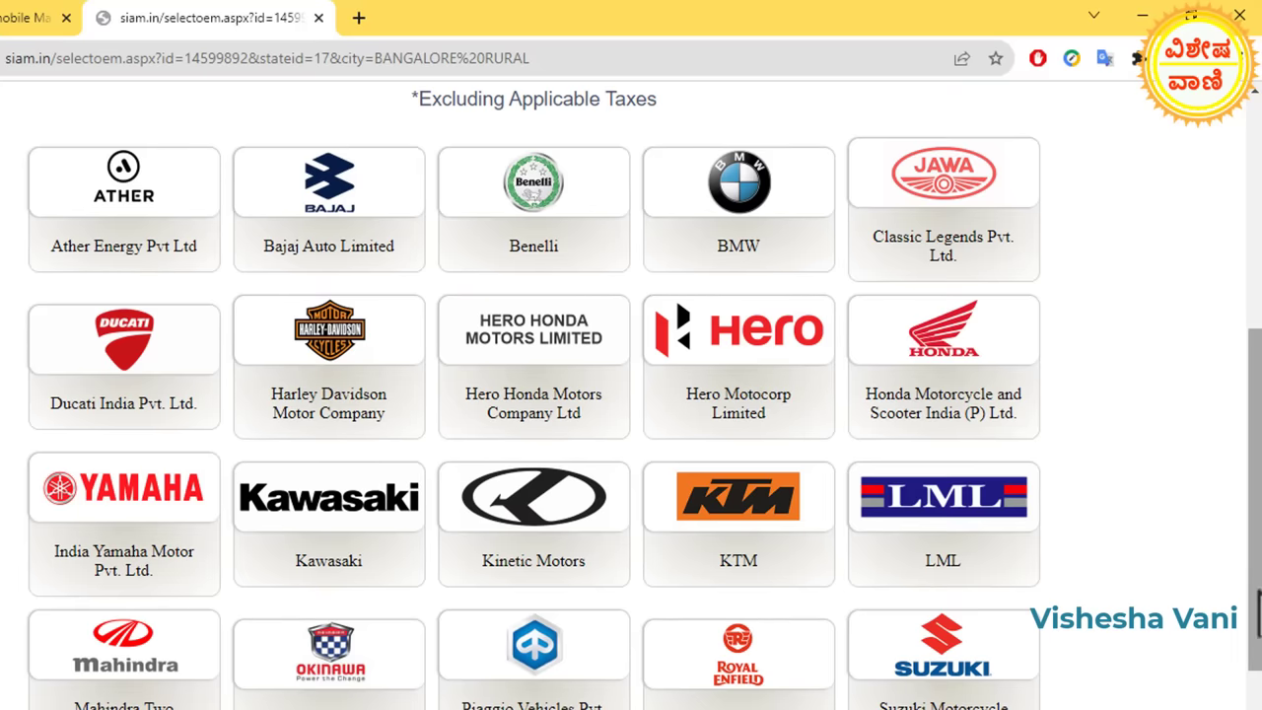
{"action": "left_click_drag", "start_coordinate": [1256, 625], "coordinate": [1254, 687]}
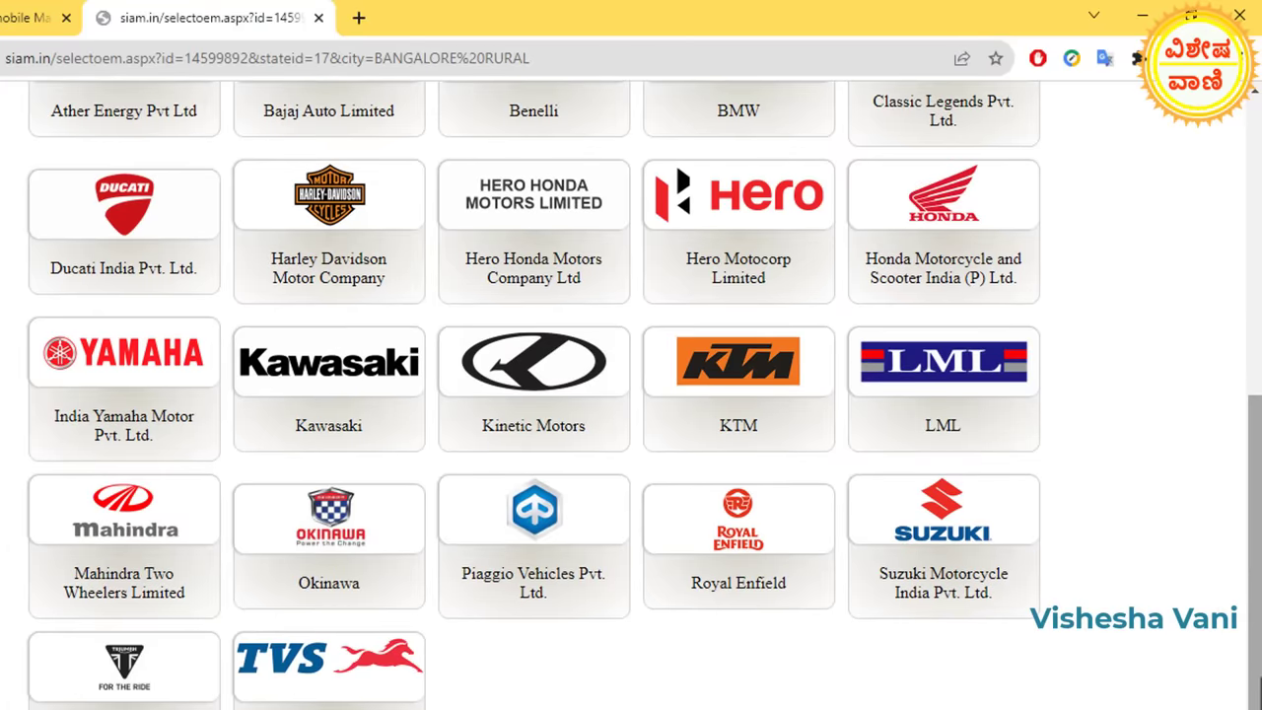
{"action": "scroll", "coordinate": [878, 624], "scroll_direction": "up", "scroll_amount": 4}
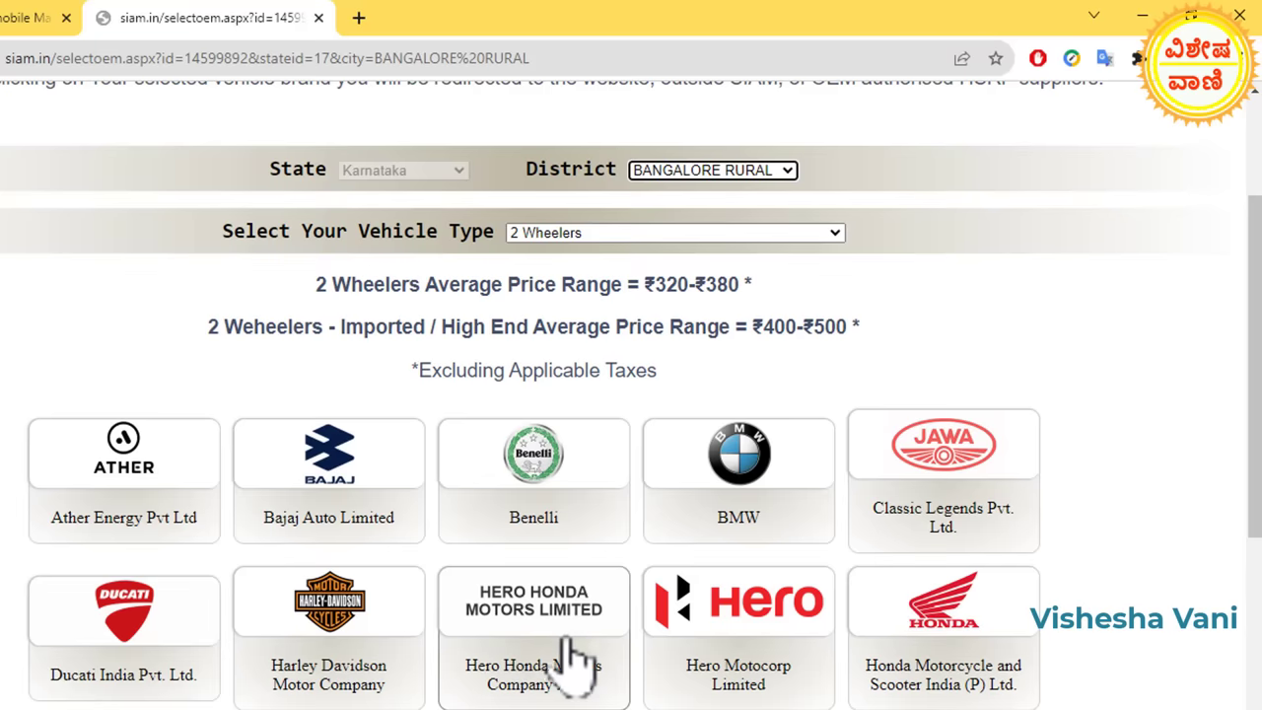
- Start a Hero Motocorp plate-with-colour-sticker booking with Karnataka as the registration state
{"action": "left_click", "coordinate": [742, 606]}
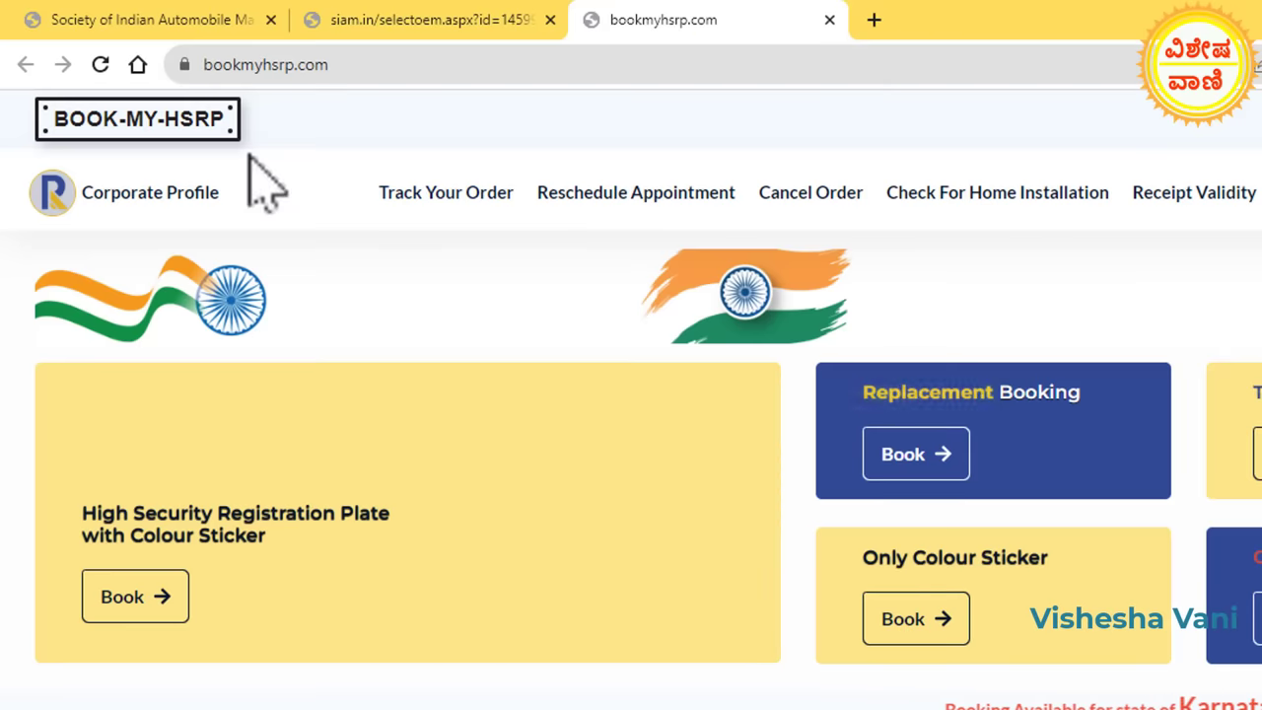
{"action": "left_click", "coordinate": [158, 601]}
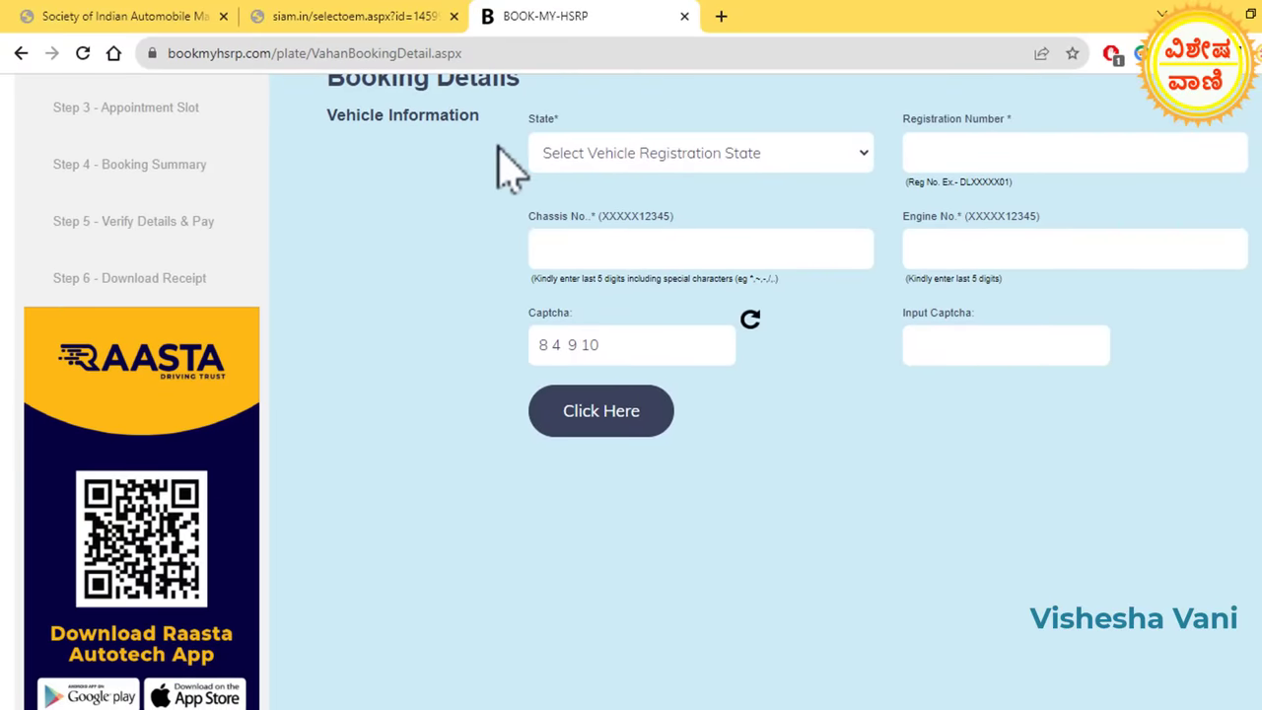
{"action": "left_click", "coordinate": [816, 161]}
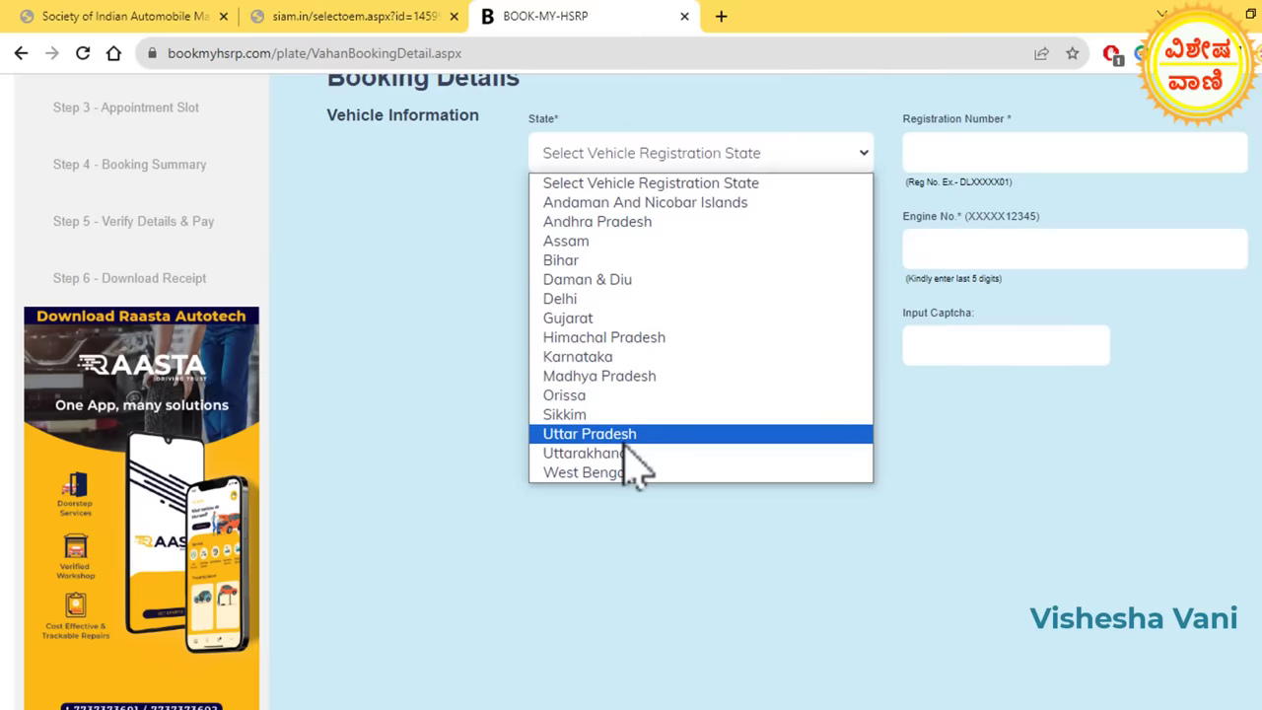
{"action": "left_click", "coordinate": [656, 357]}
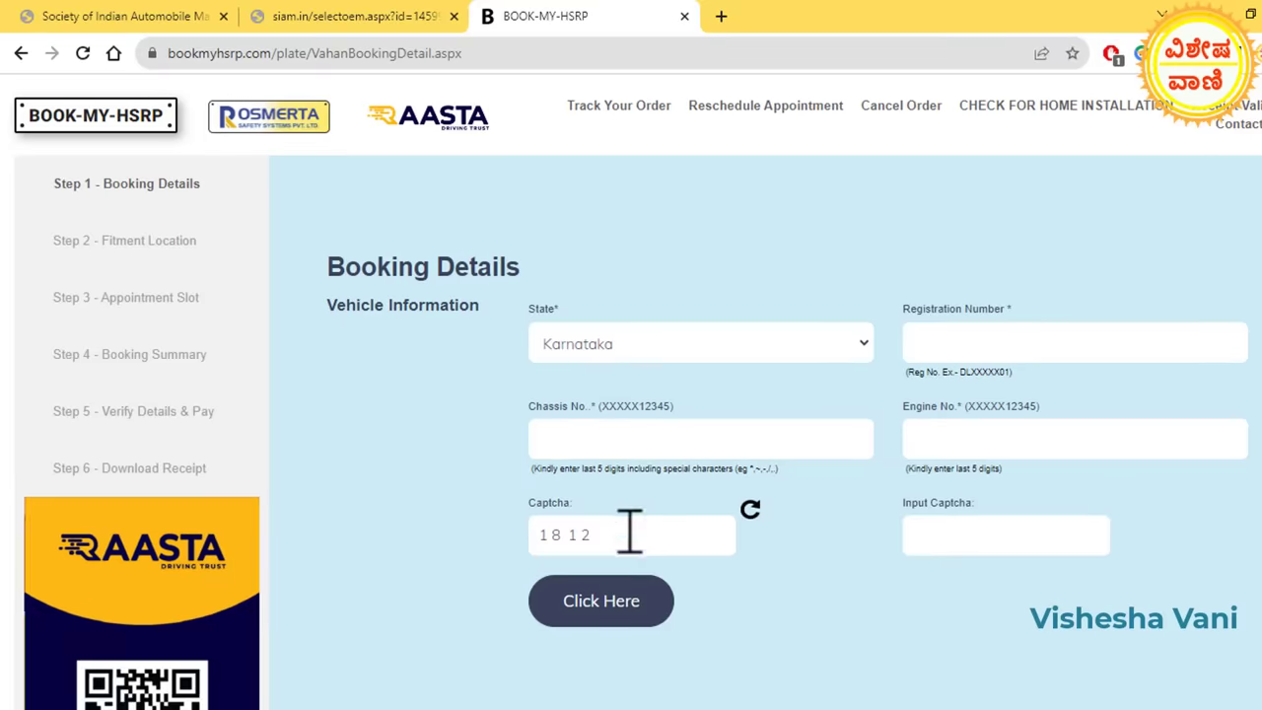
- Paste the engine number, enter captcha 1812 and submit to fetch the vehicle details
{"action": "left_click", "coordinate": [959, 535]}
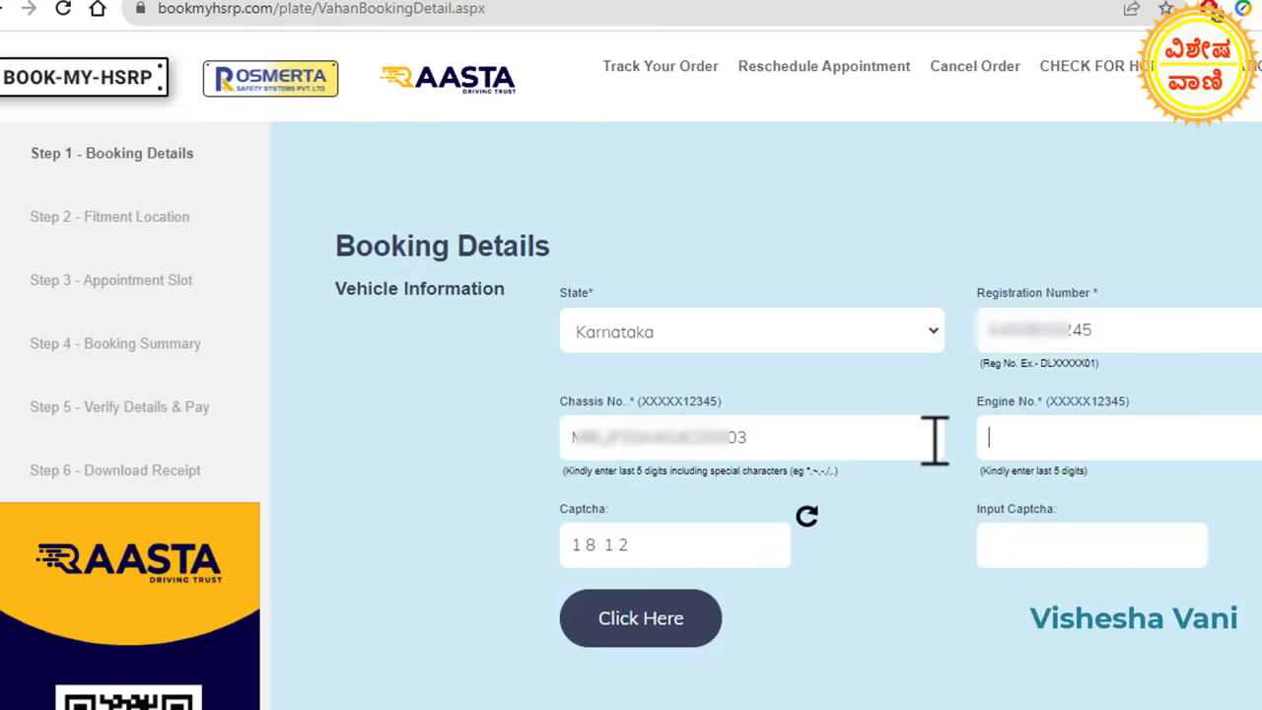
{"action": "left_click", "coordinate": [1061, 437]}
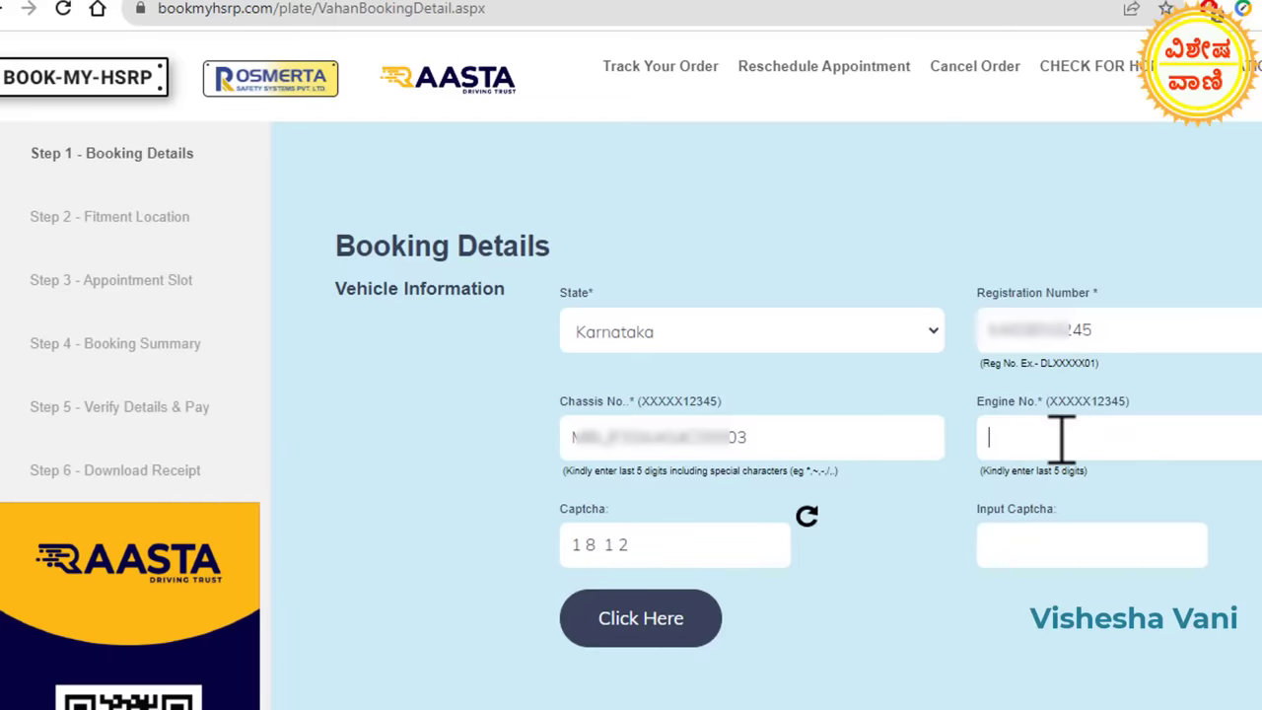
{"action": "key", "text": "ctrl+v"}
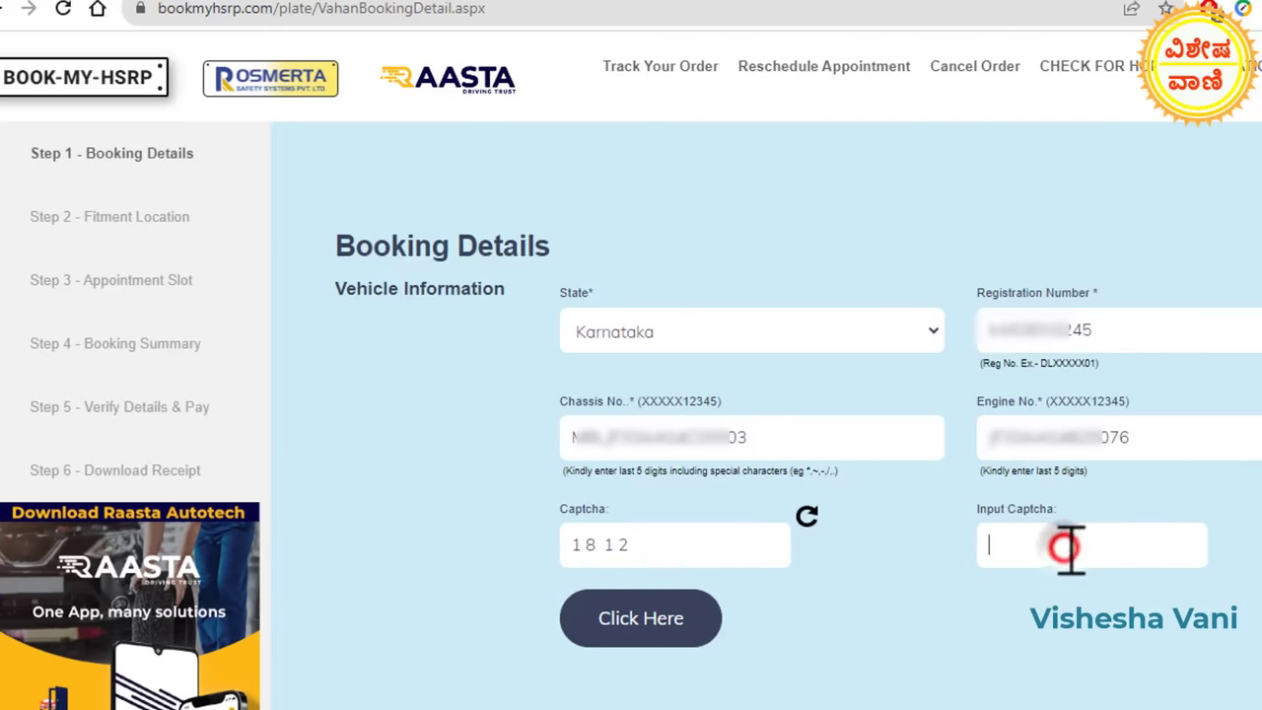
{"action": "type", "text": "1812"}
{"action": "left_click", "coordinate": [646, 616]}
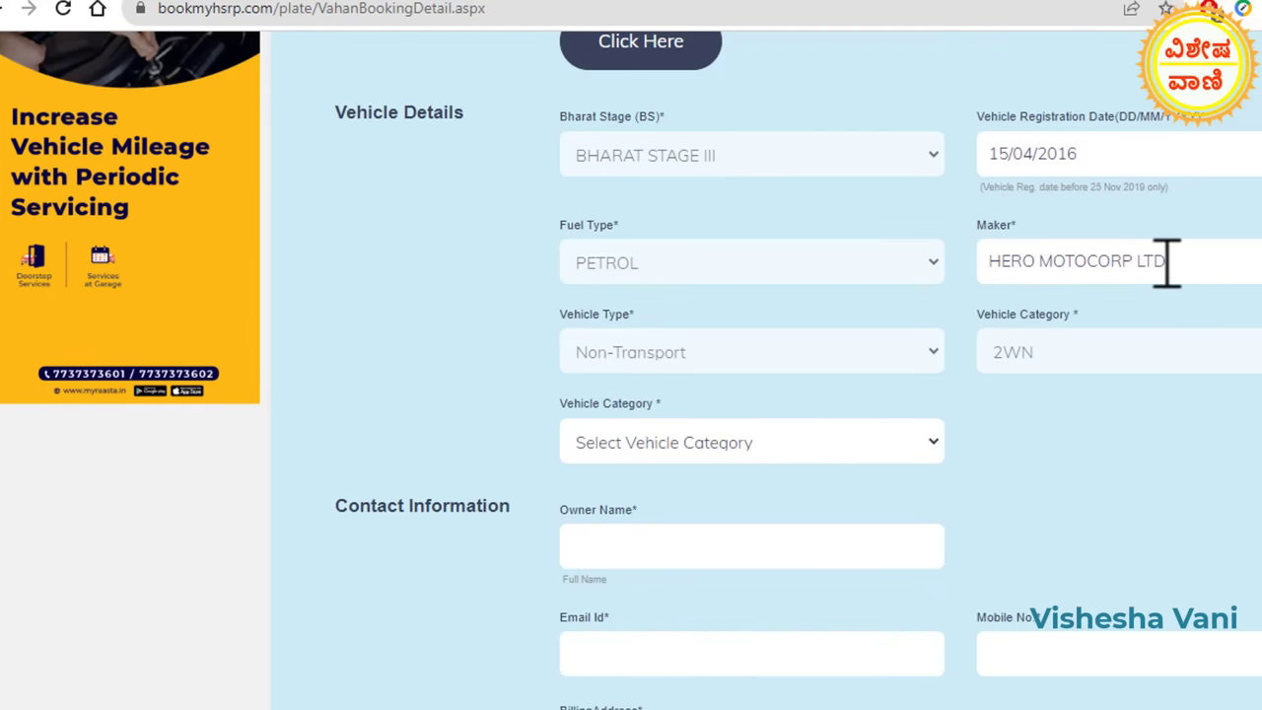
- Set the vehicle category to Scooter, correcting an initial Motor Cycle choice
{"action": "left_click", "coordinate": [874, 355]}
{"action": "left_click", "coordinate": [781, 443]}
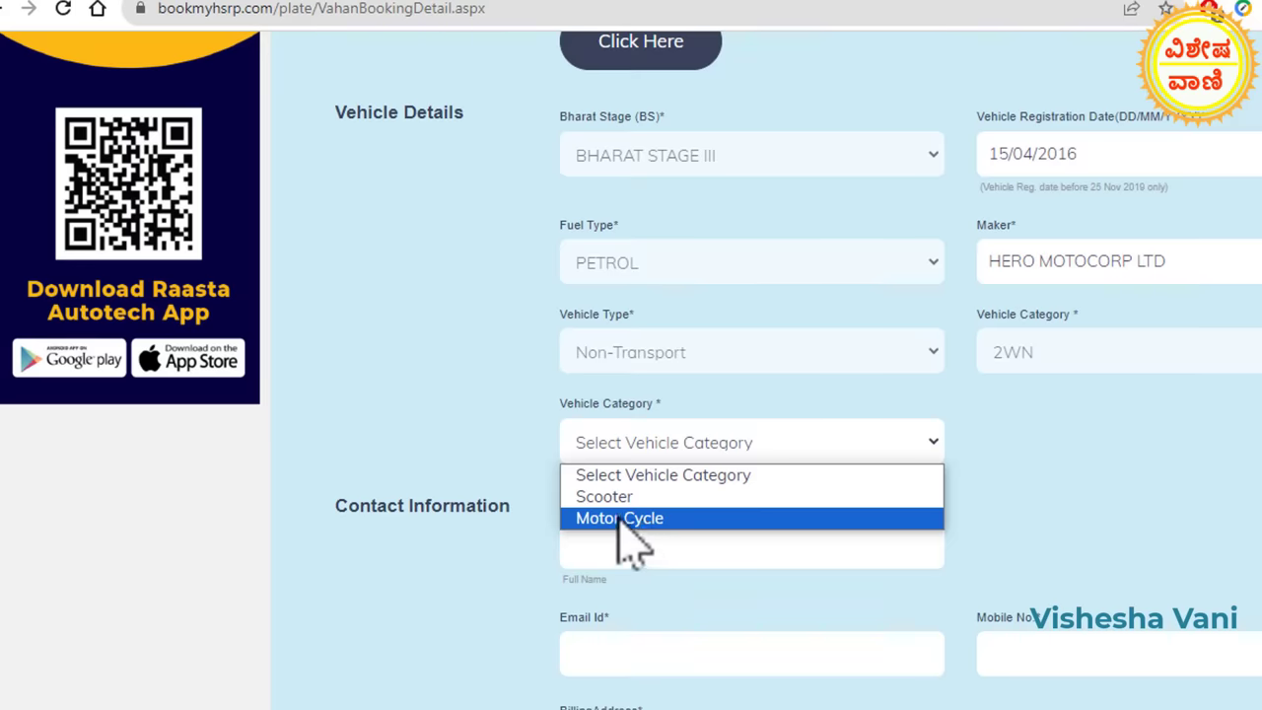
{"action": "left_click", "coordinate": [621, 518]}
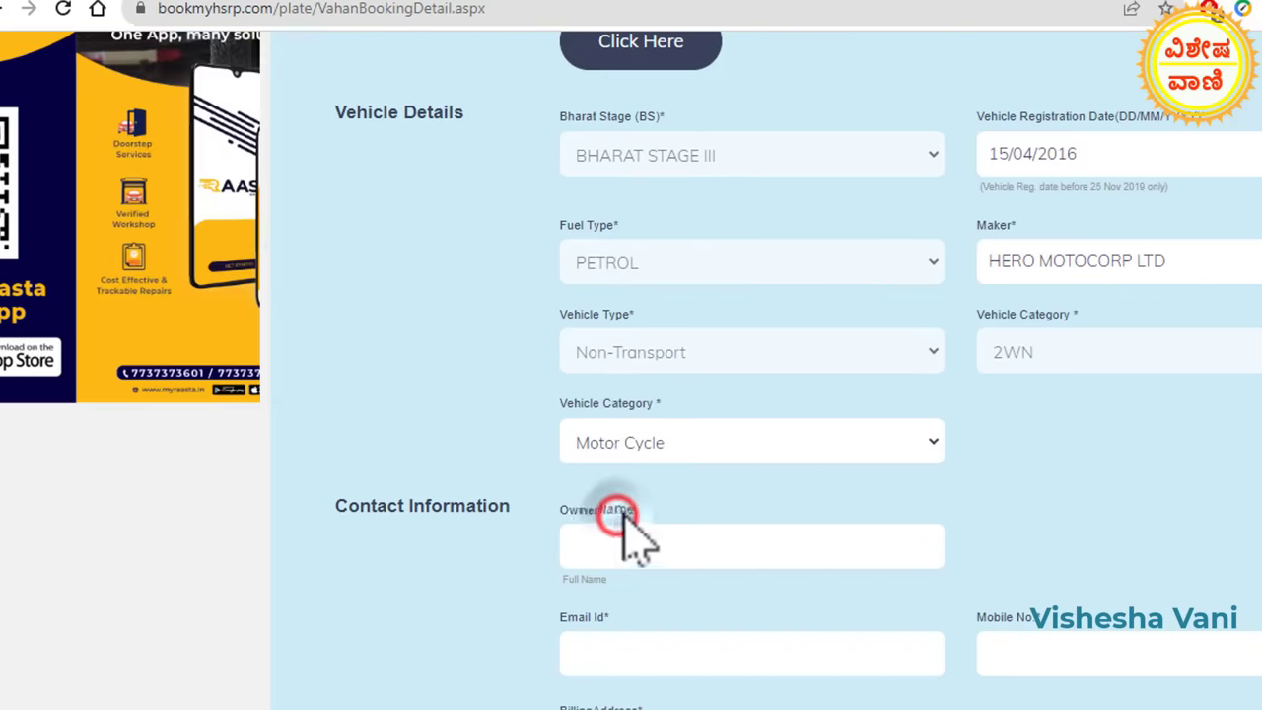
{"action": "left_click", "coordinate": [733, 440]}
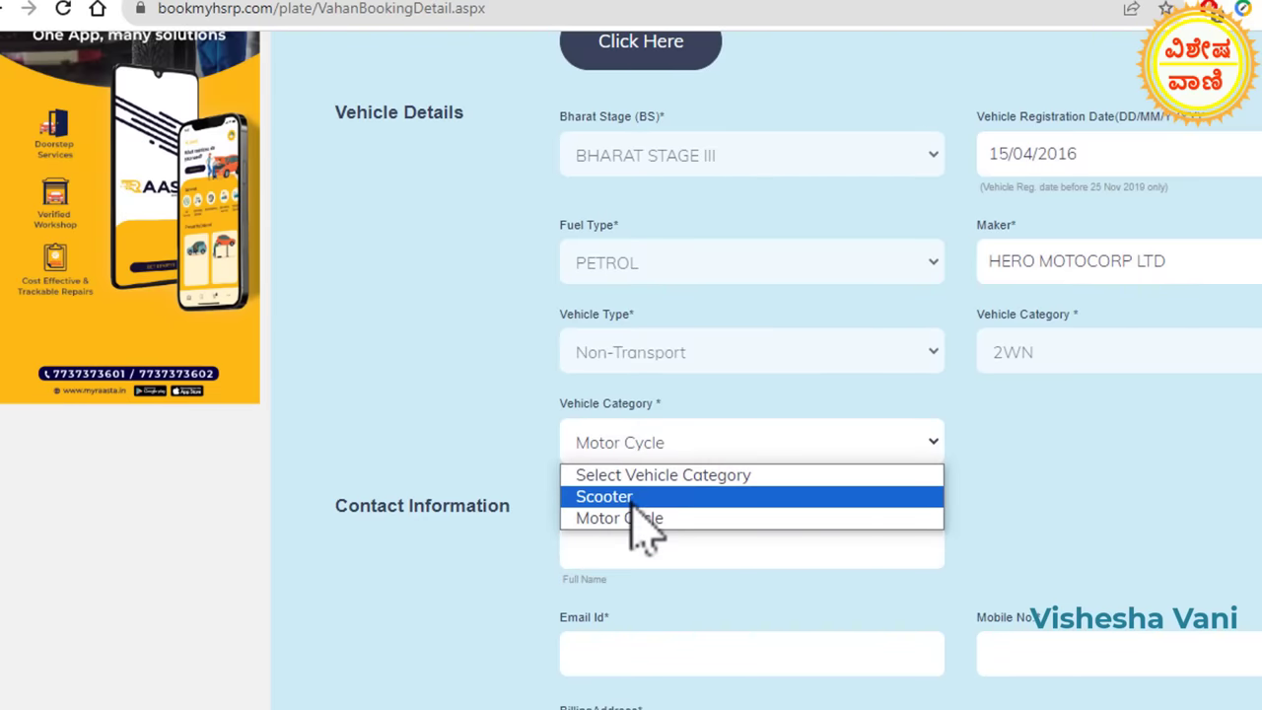
{"action": "left_click", "coordinate": [639, 501]}
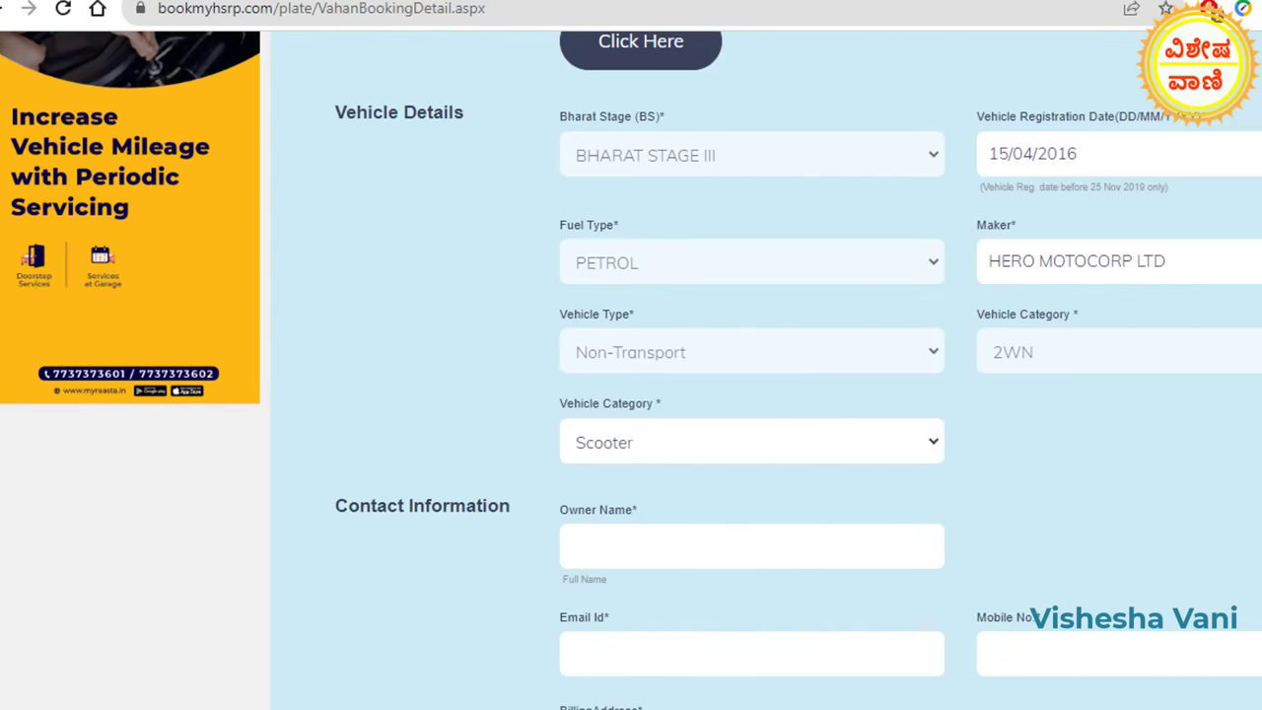
{"action": "scroll", "coordinate": [631, 370], "scroll_direction": "down", "scroll_amount": 5}
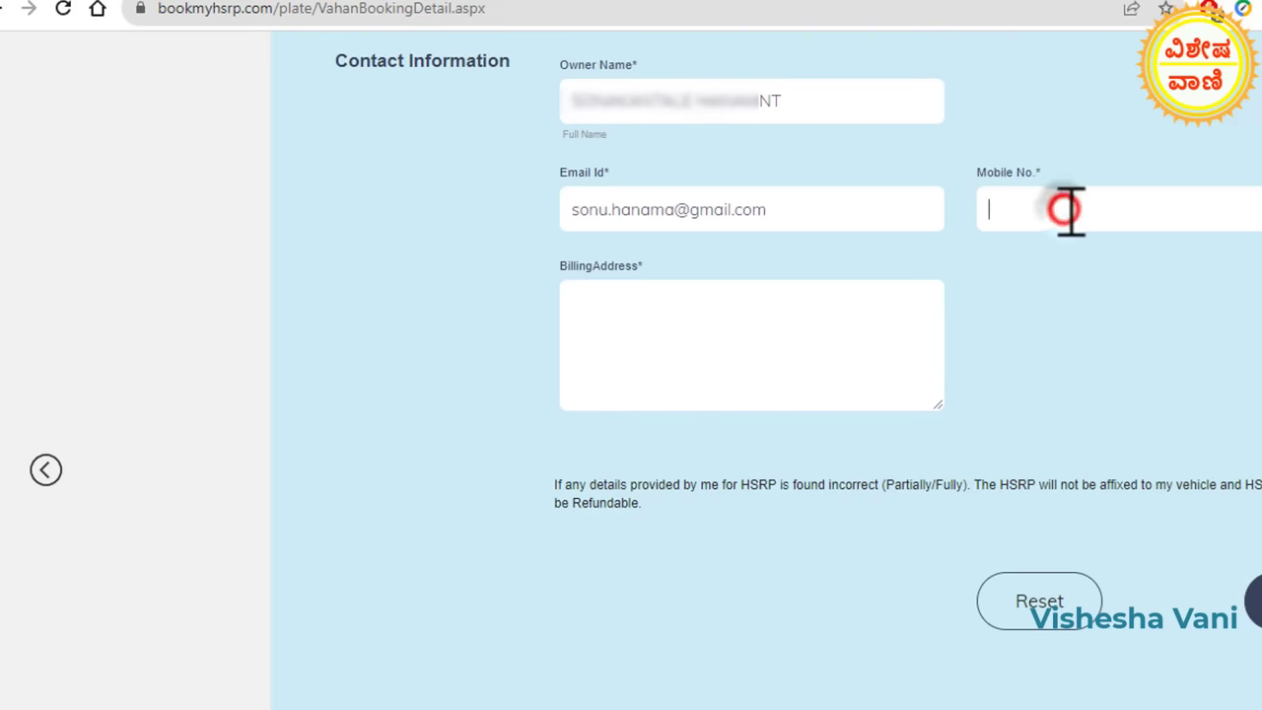
- Finish the mobile number, then remove the disallowed comma from the billing address after the warning
{"action": "type", "text": "9"}
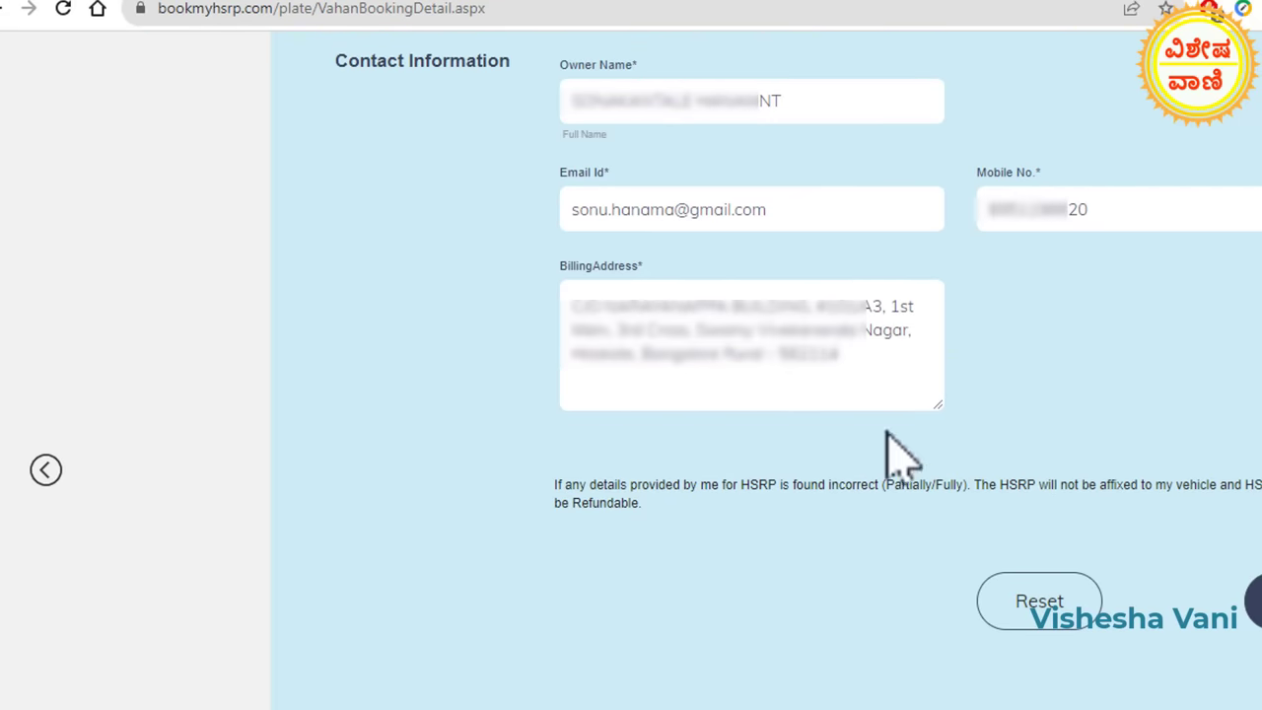
{"action": "left_click", "coordinate": [1252, 601]}
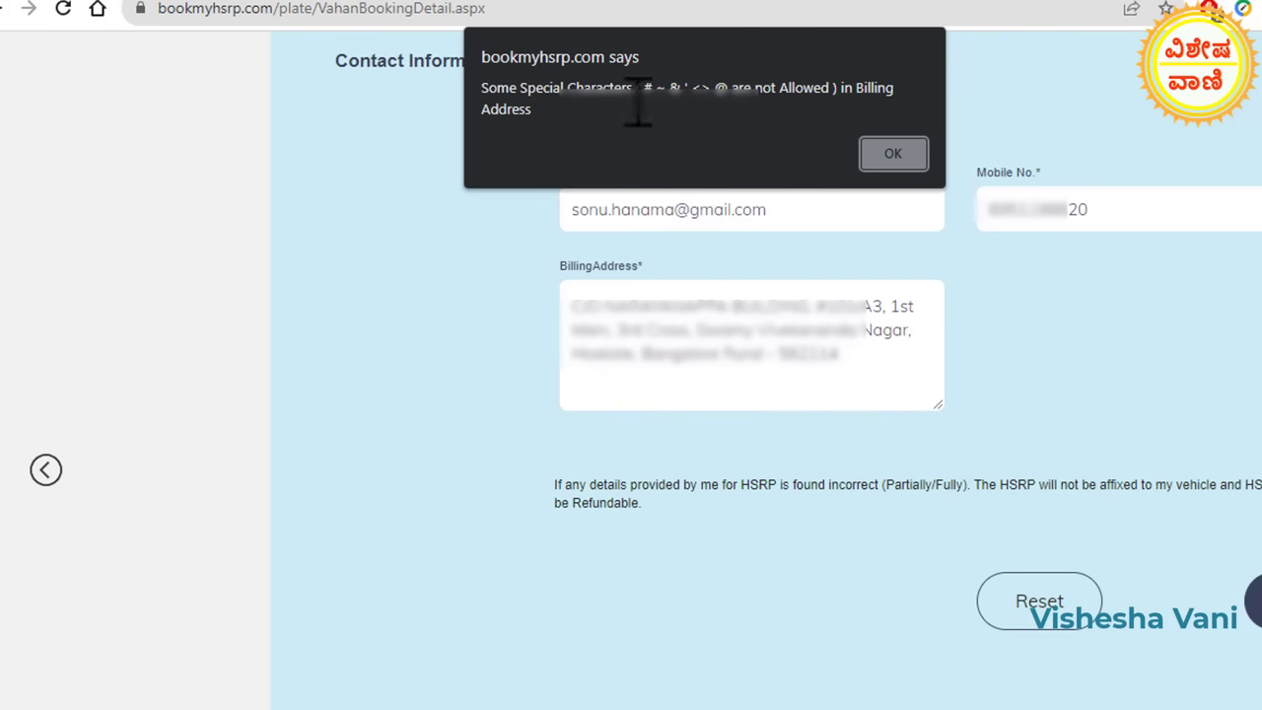
{"action": "left_click", "coordinate": [885, 156]}
{"action": "left_click", "coordinate": [831, 310]}
{"action": "key", "text": "BackSpace"}
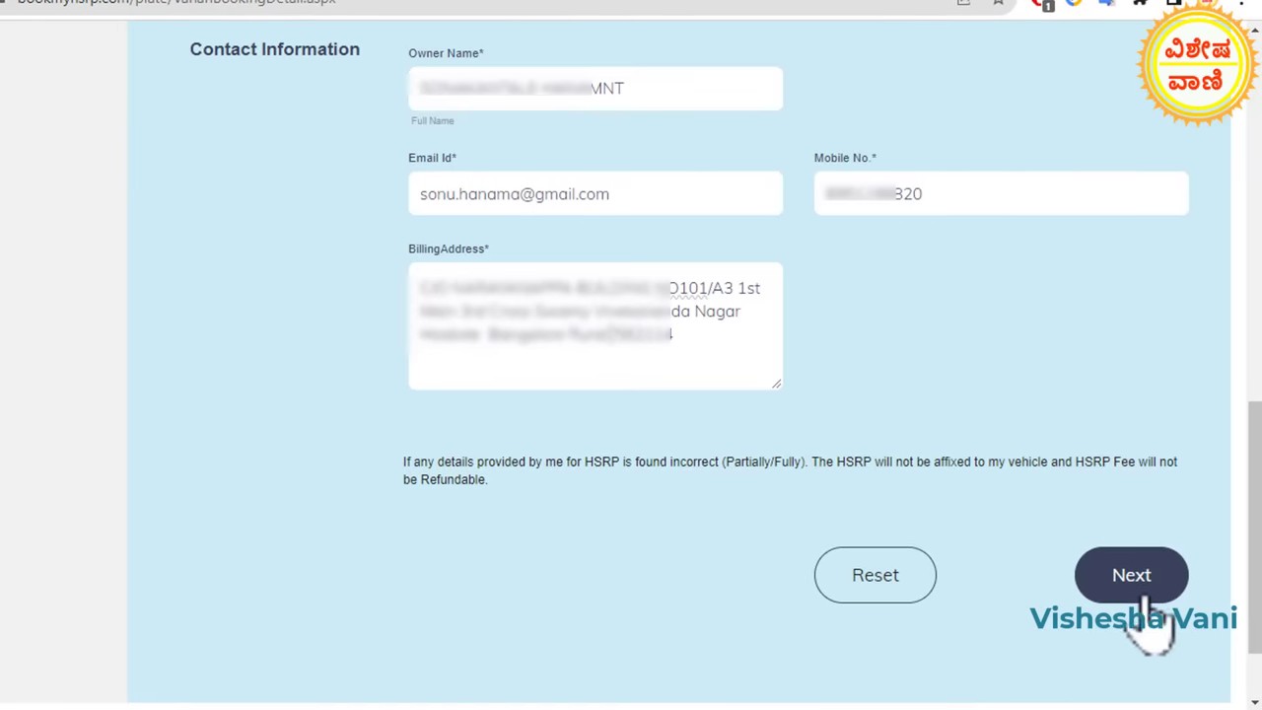
- Submit the booking details, enter the received OTP and verify it
{"action": "left_click", "coordinate": [1148, 586]}
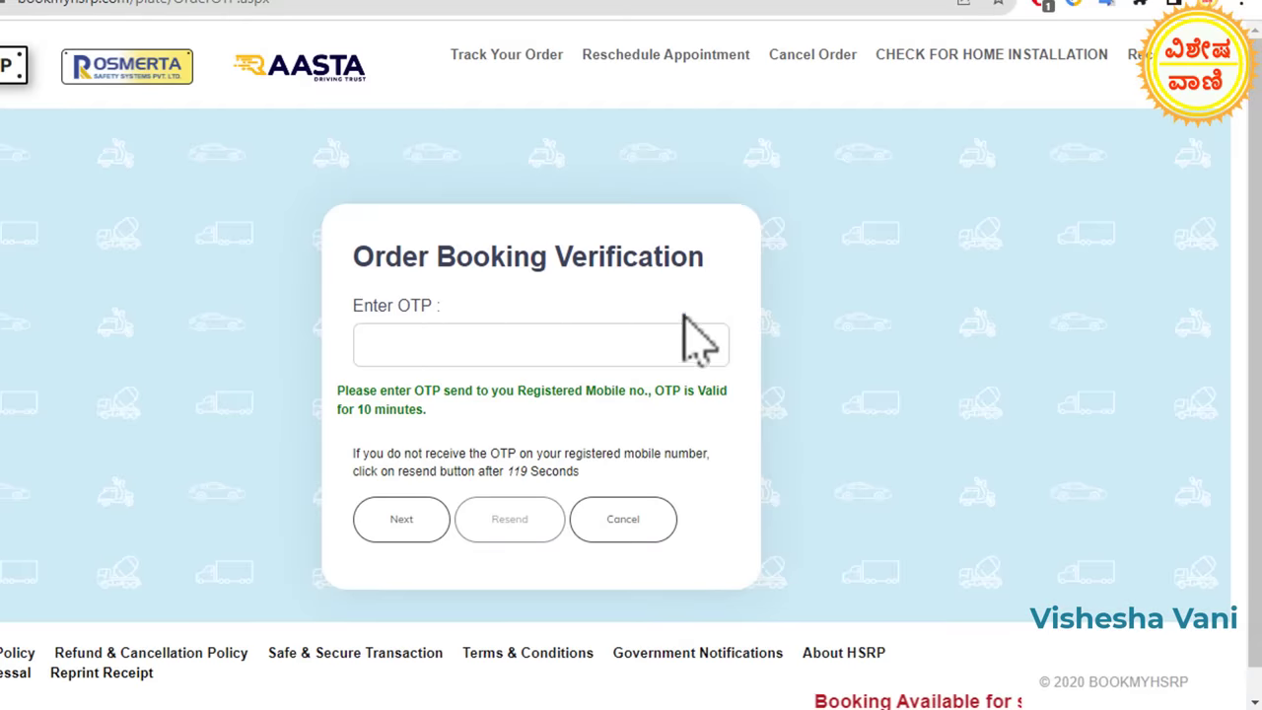
{"action": "left_click", "coordinate": [451, 341]}
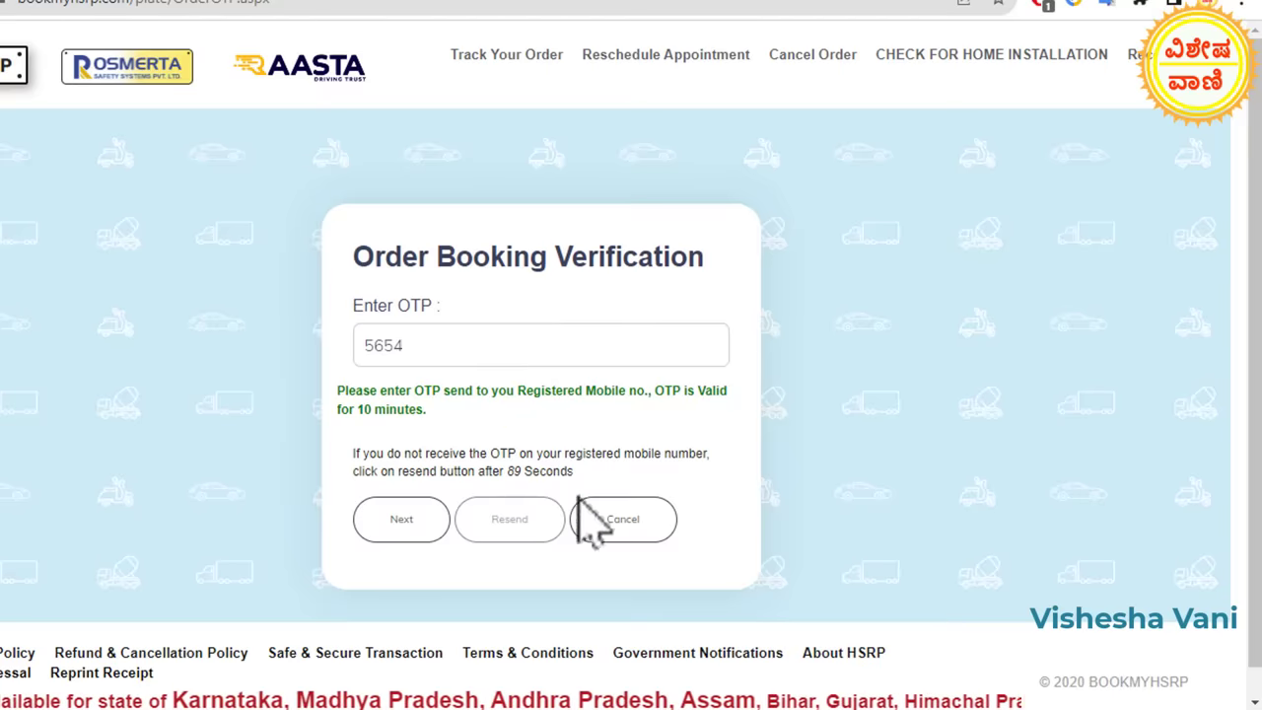
{"action": "left_click", "coordinate": [400, 527]}
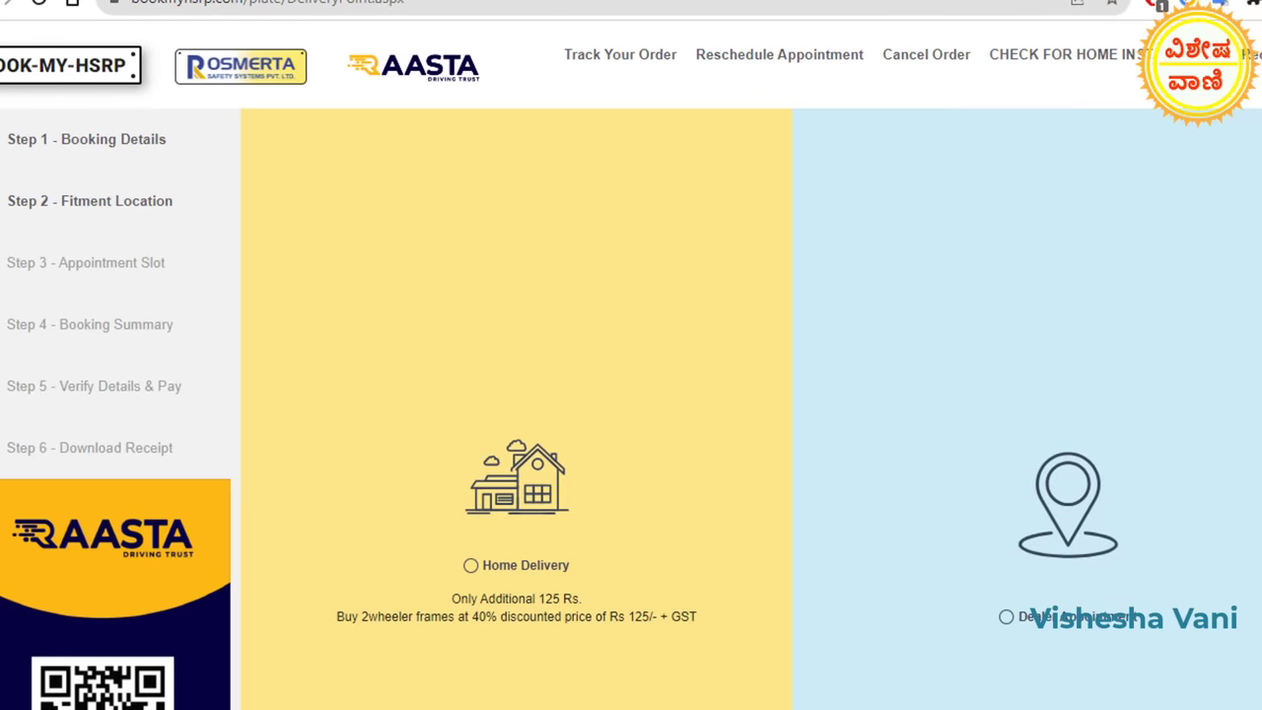
- Select Dealer Appointment as the fitment option
{"action": "scroll", "coordinate": [631, 395], "scroll_direction": "down", "scroll_amount": 1}
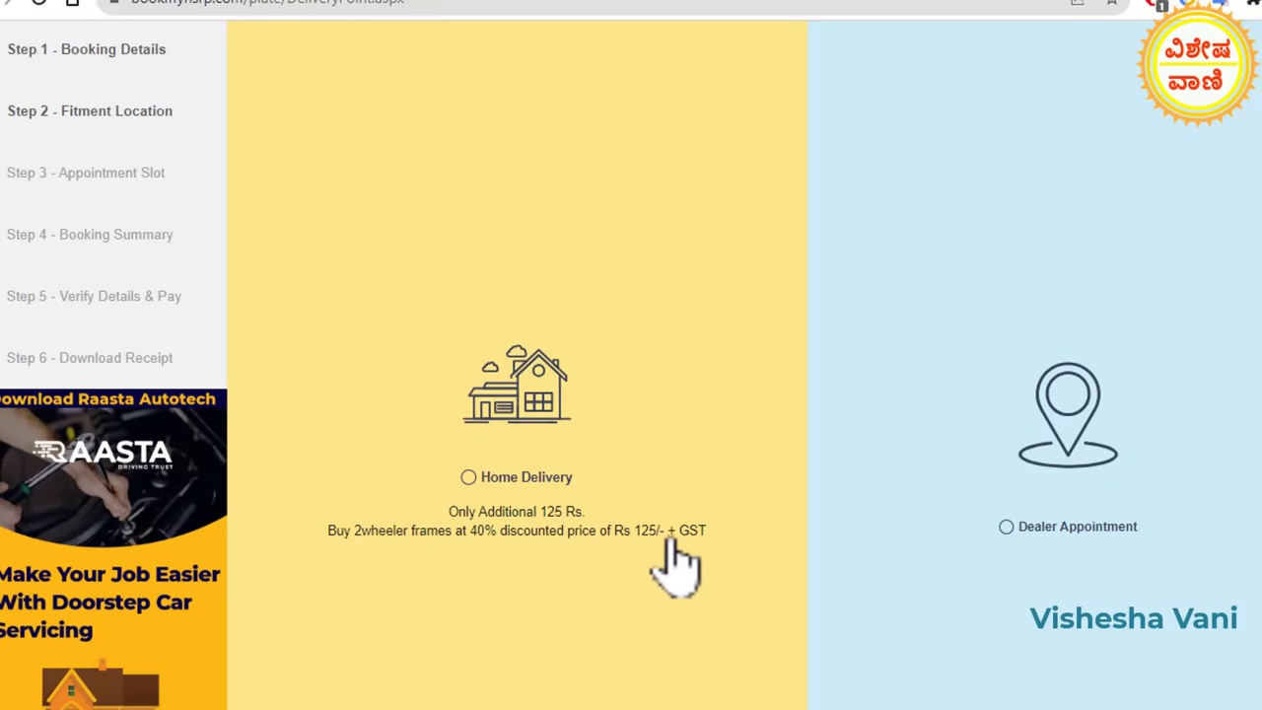
{"action": "left_click", "coordinate": [1001, 533]}
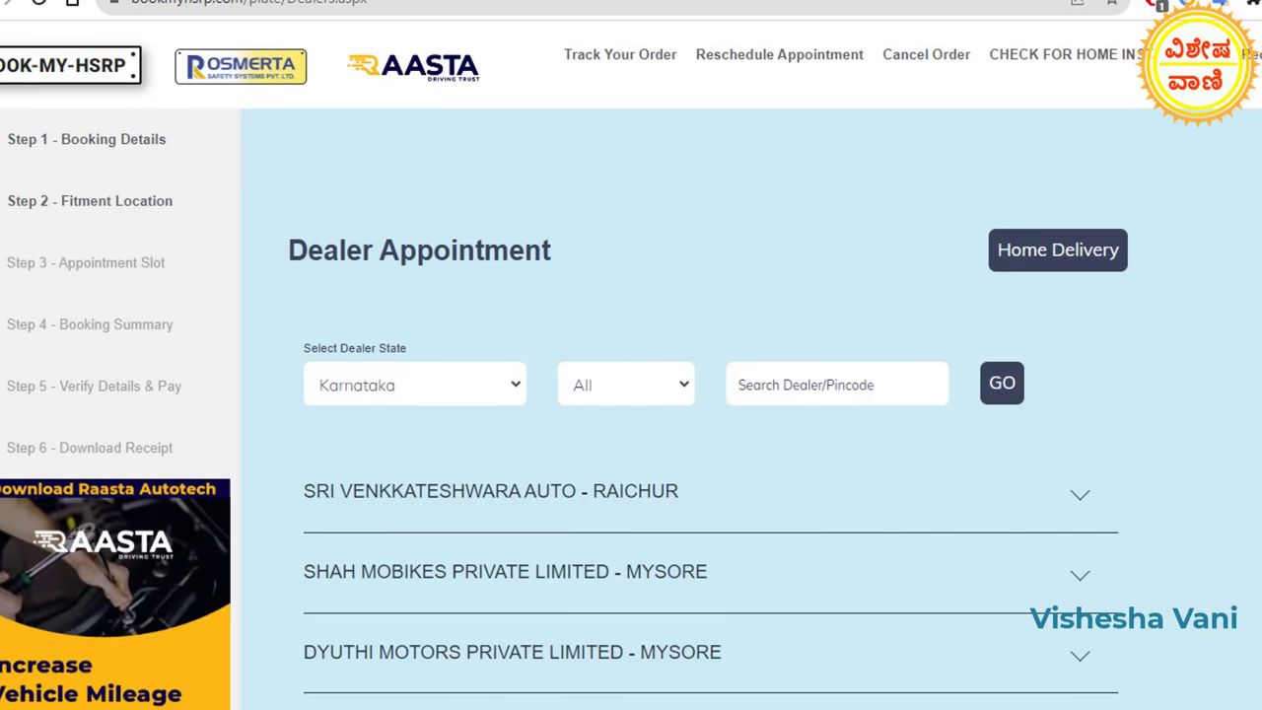
- Find BHAGATH MOTORS - BANGALORE in the dealer list and confirm it
{"action": "scroll", "coordinate": [631, 394], "scroll_direction": "down", "scroll_amount": 4}
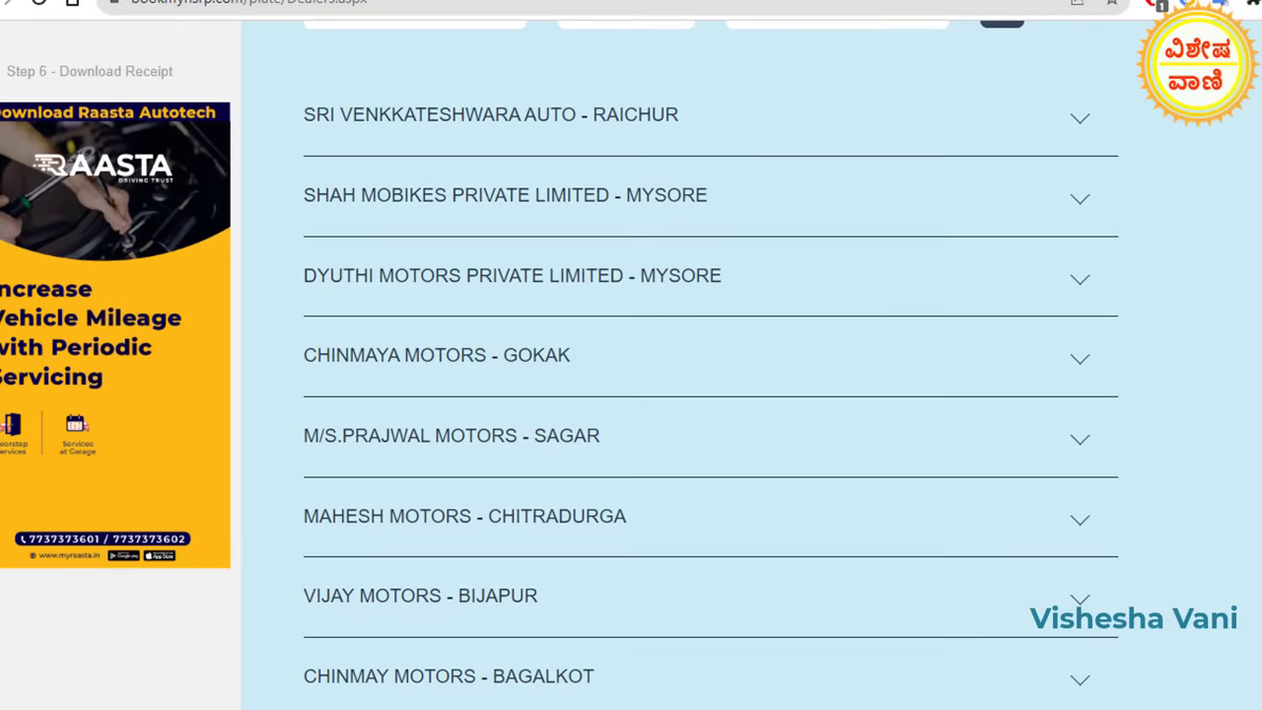
{"action": "scroll", "coordinate": [631, 395], "scroll_direction": "down", "scroll_amount": 4}
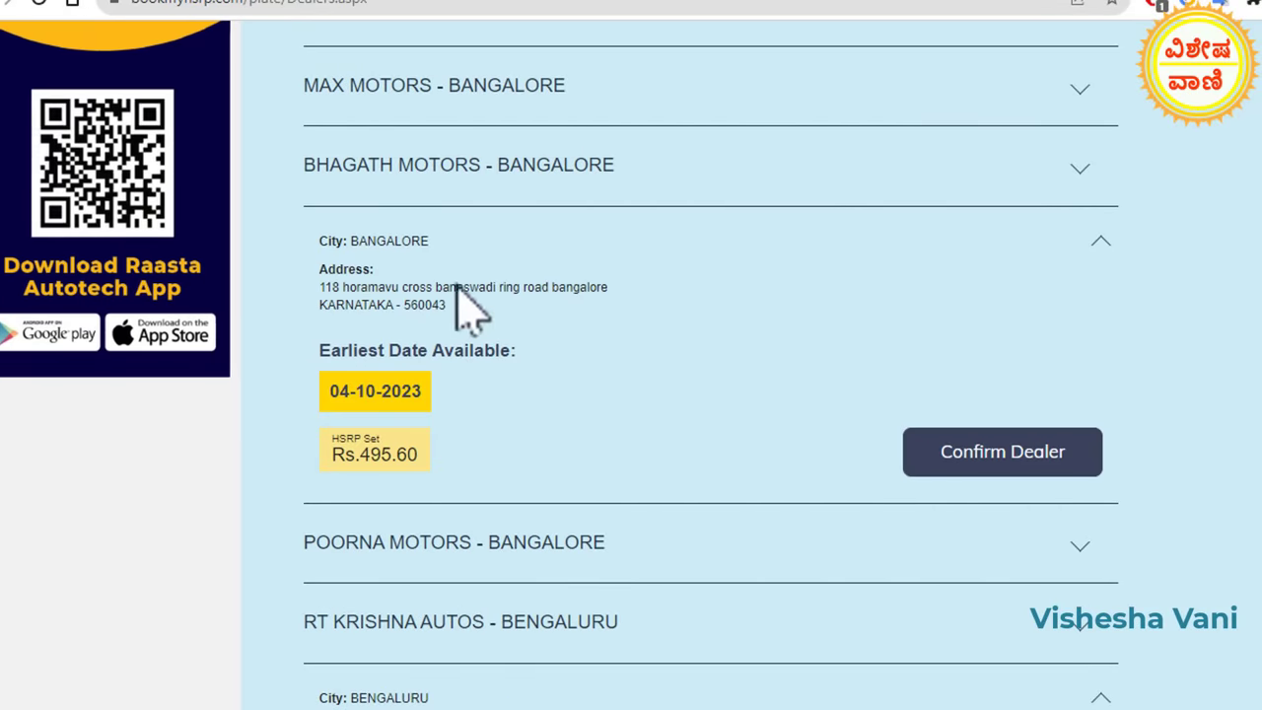
{"action": "left_click", "coordinate": [996, 459]}
{"action": "scroll", "coordinate": [597, 183], "scroll_direction": "down", "scroll_amount": 2}
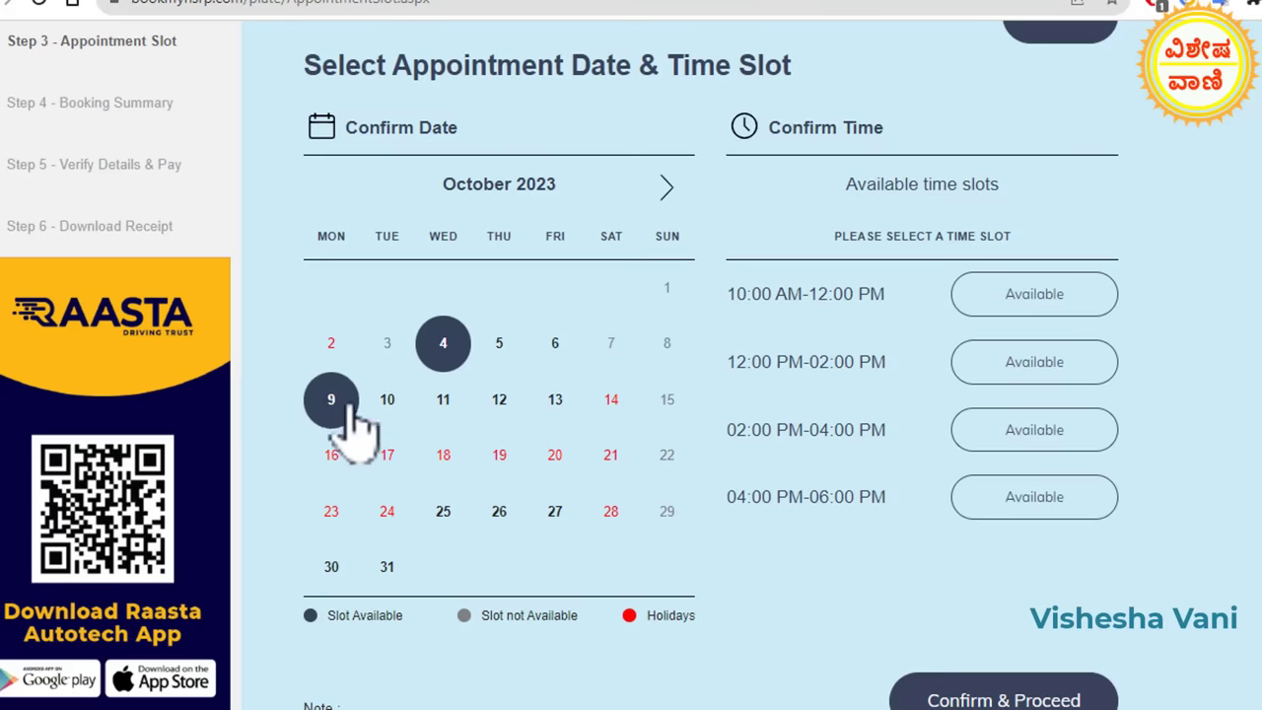
- Pick 13 October 2023 with the 02:00 PM-04:00 PM slot and confirm
{"action": "left_click", "coordinate": [555, 402]}
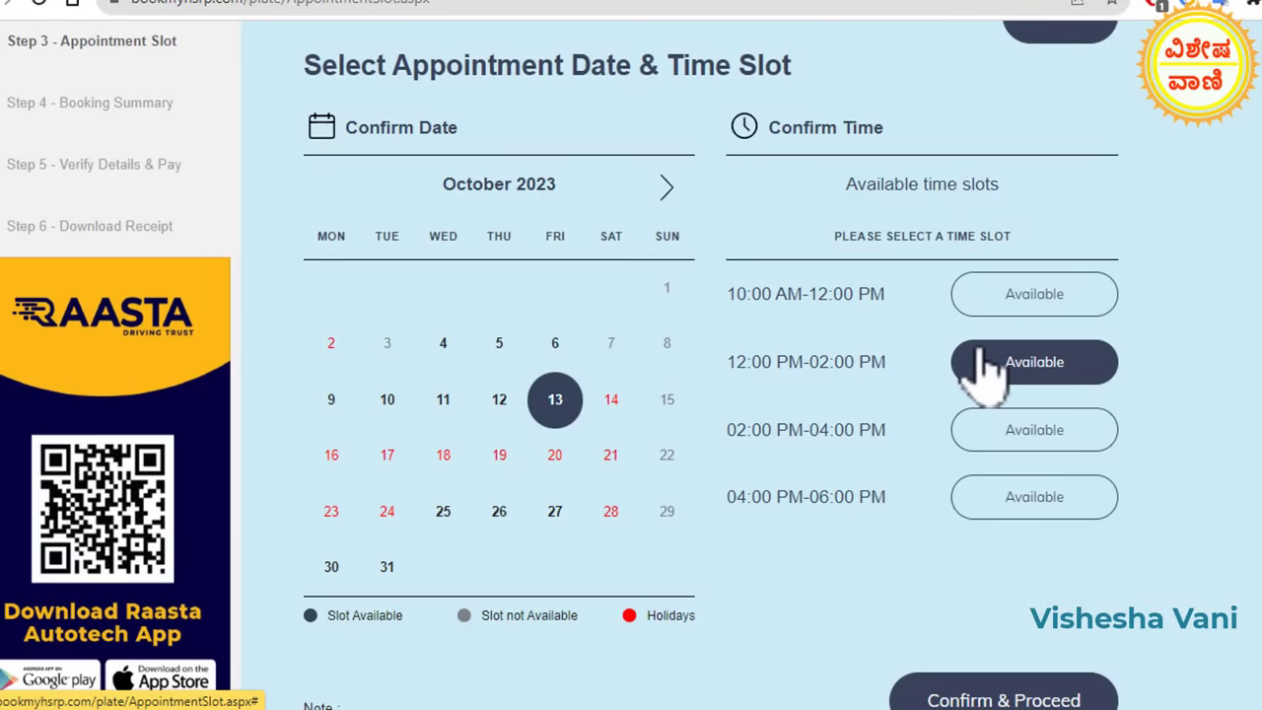
{"action": "left_click", "coordinate": [1033, 427]}
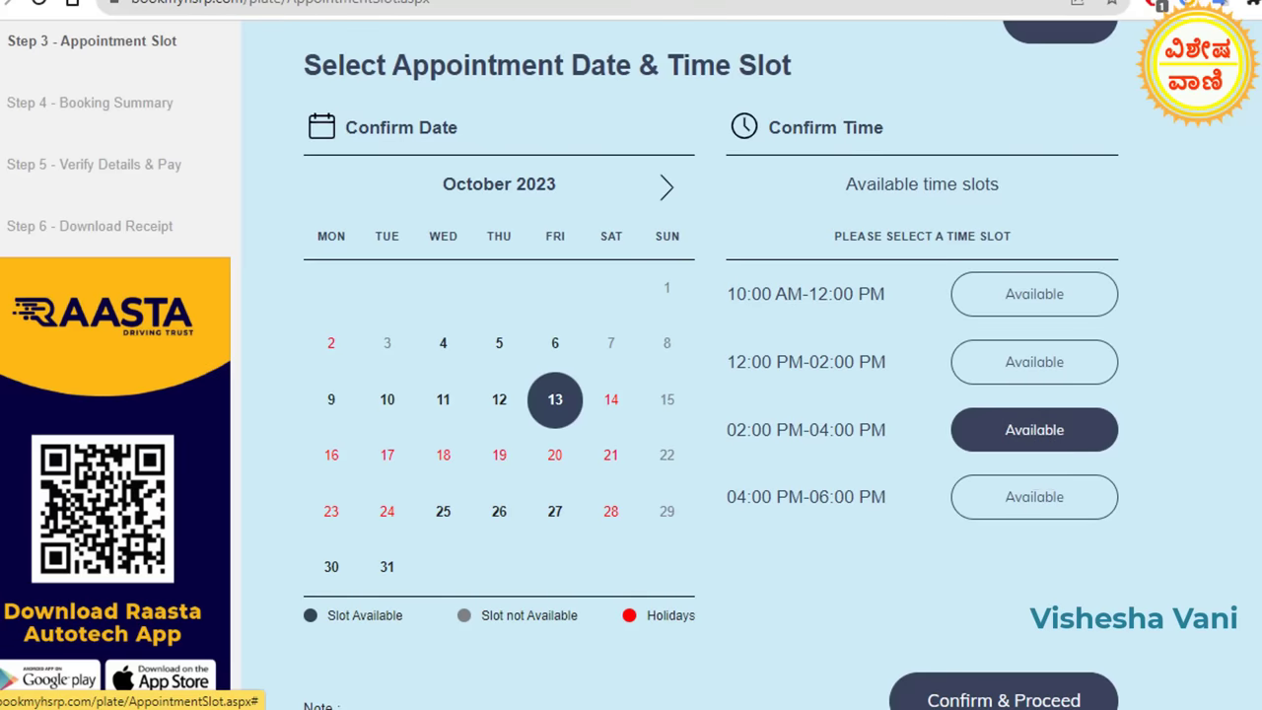
{"action": "scroll", "coordinate": [960, 532], "scroll_direction": "down", "scroll_amount": 2}
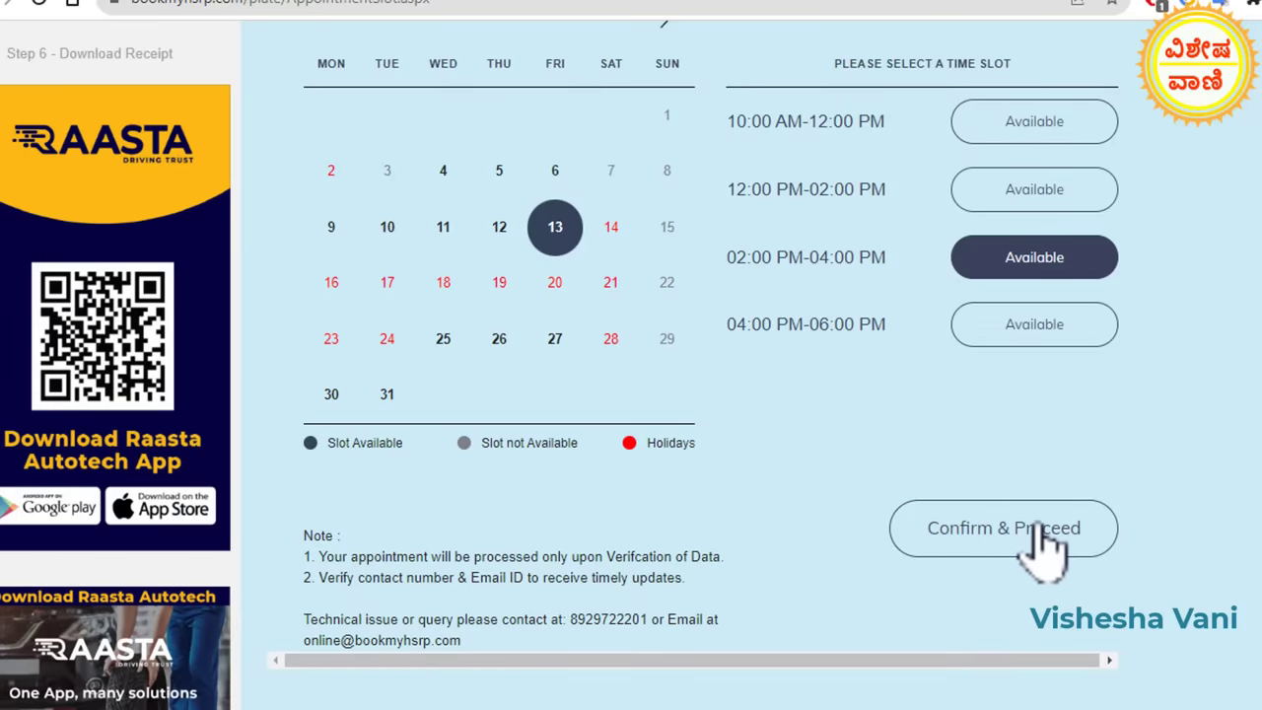
{"action": "left_click", "coordinate": [1043, 537]}
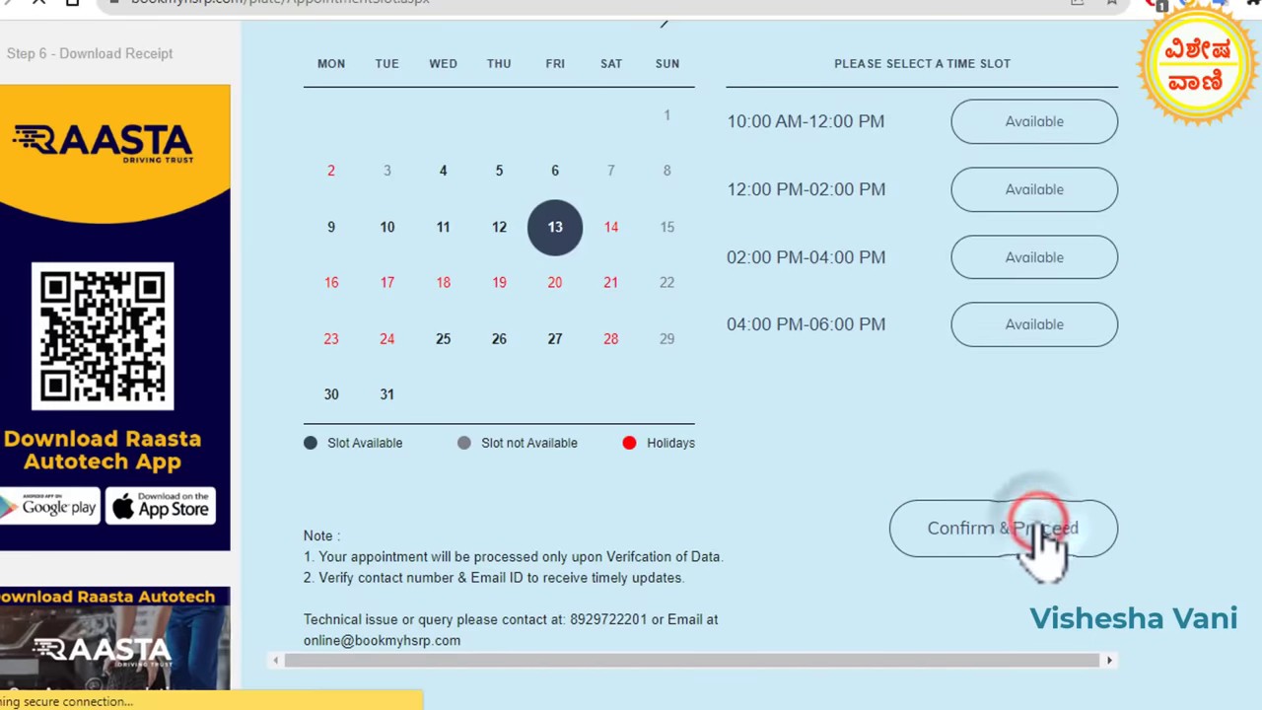